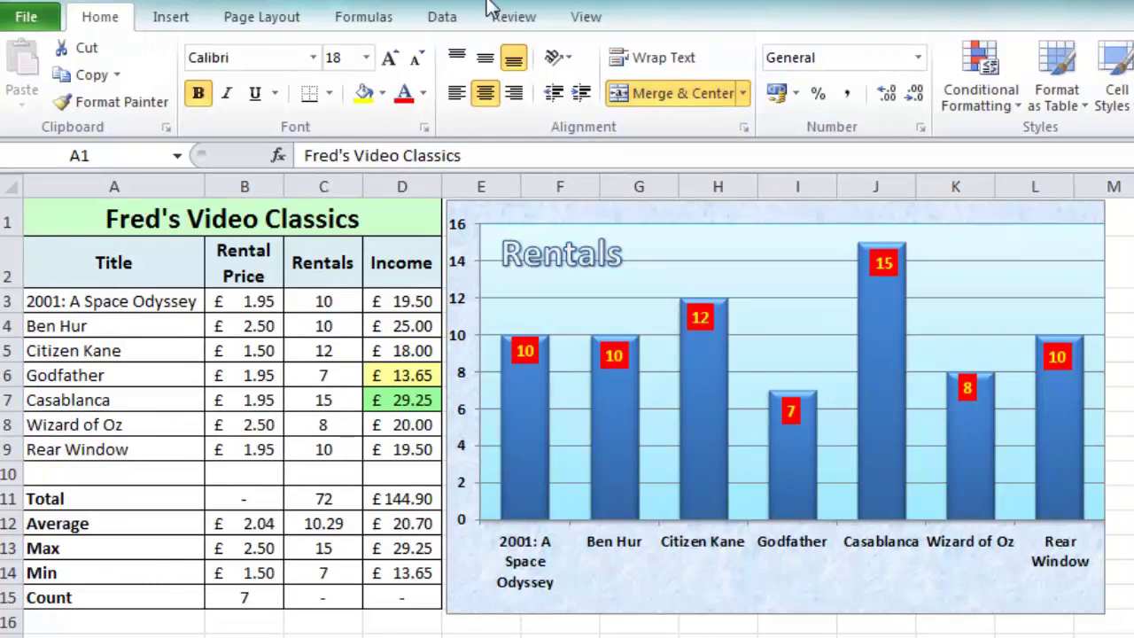
# Step: Insert a basic 2-D pie chart from the Title and Rentals columns, using A2:A9 and C2:C9
pyautogui.click(492, 7)
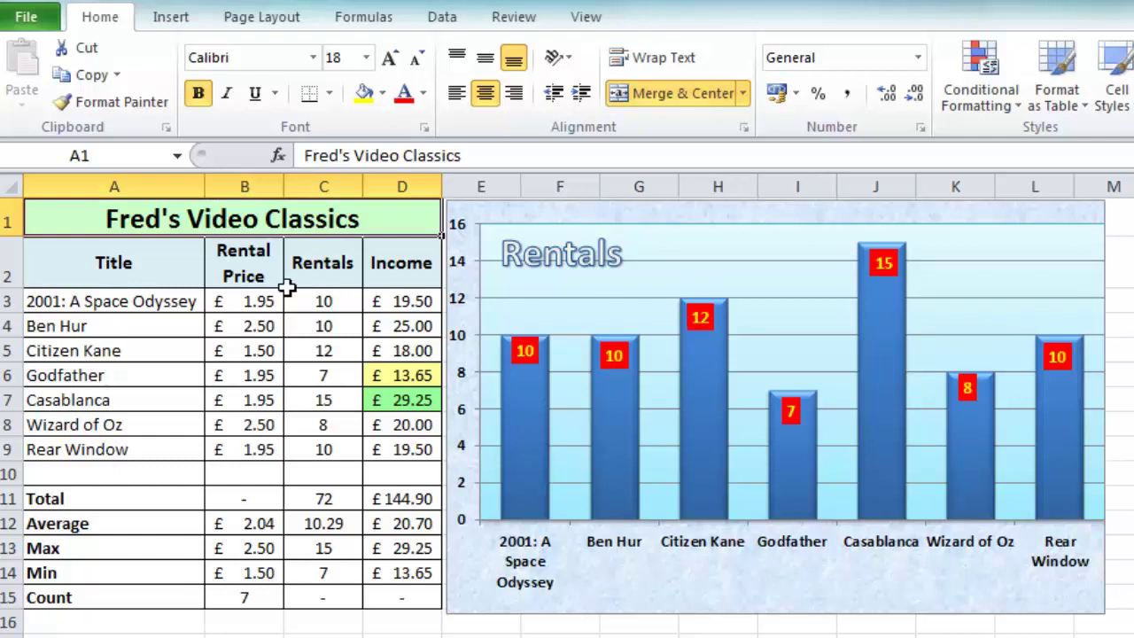
pyautogui.click(133, 261)
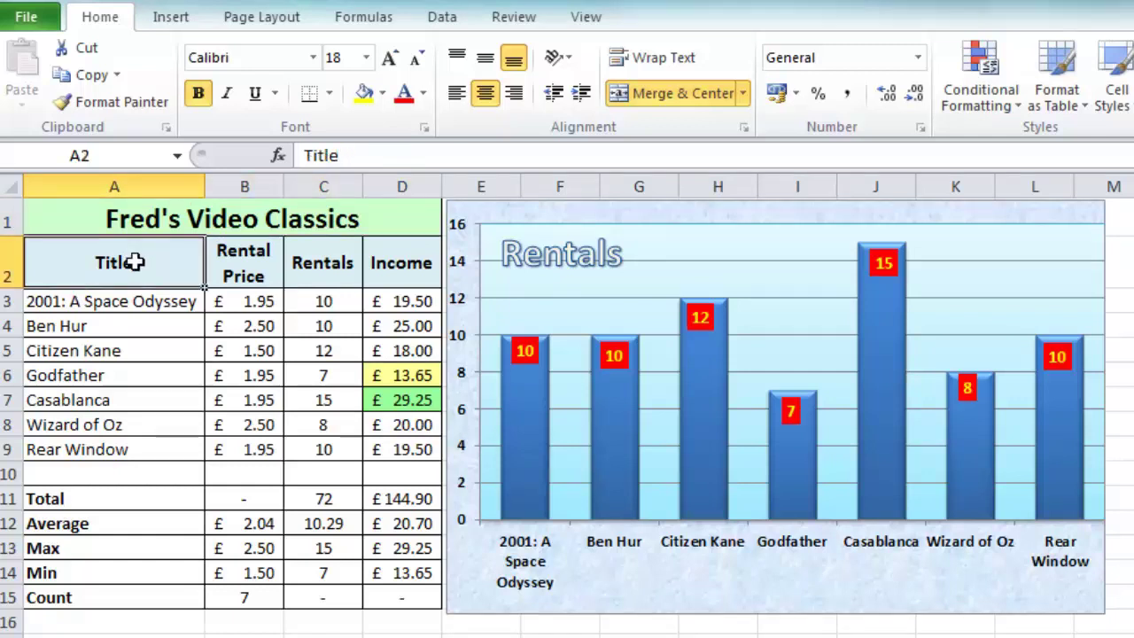
pyautogui.moveTo(132, 262); pyautogui.dragTo(75, 440)
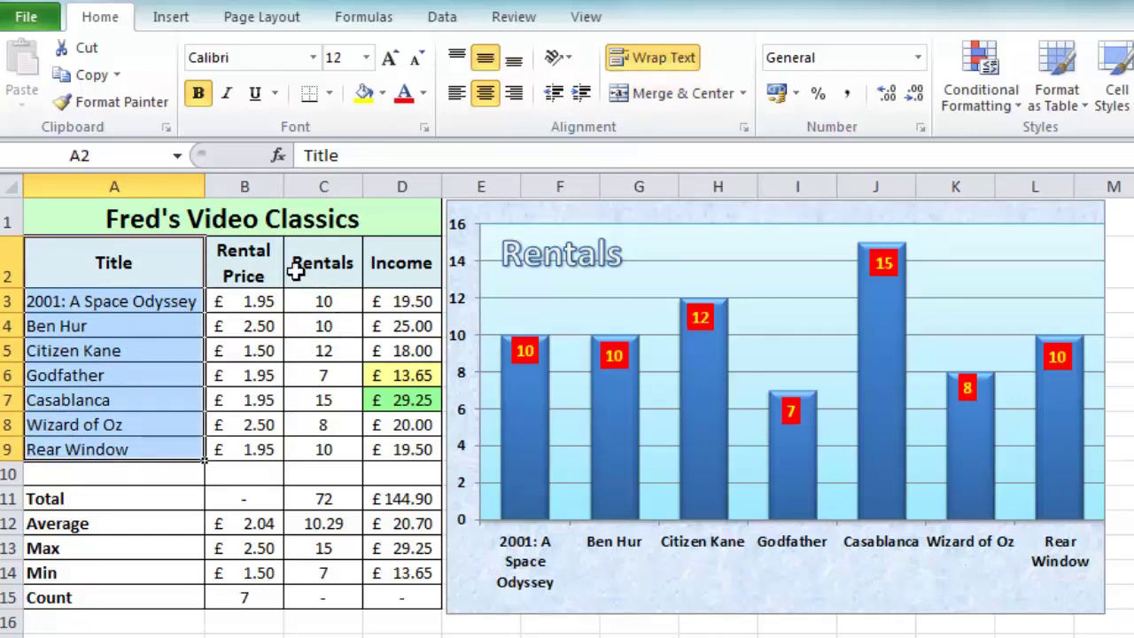
pyautogui.moveTo(306, 261); pyautogui.dragTo(295, 442)
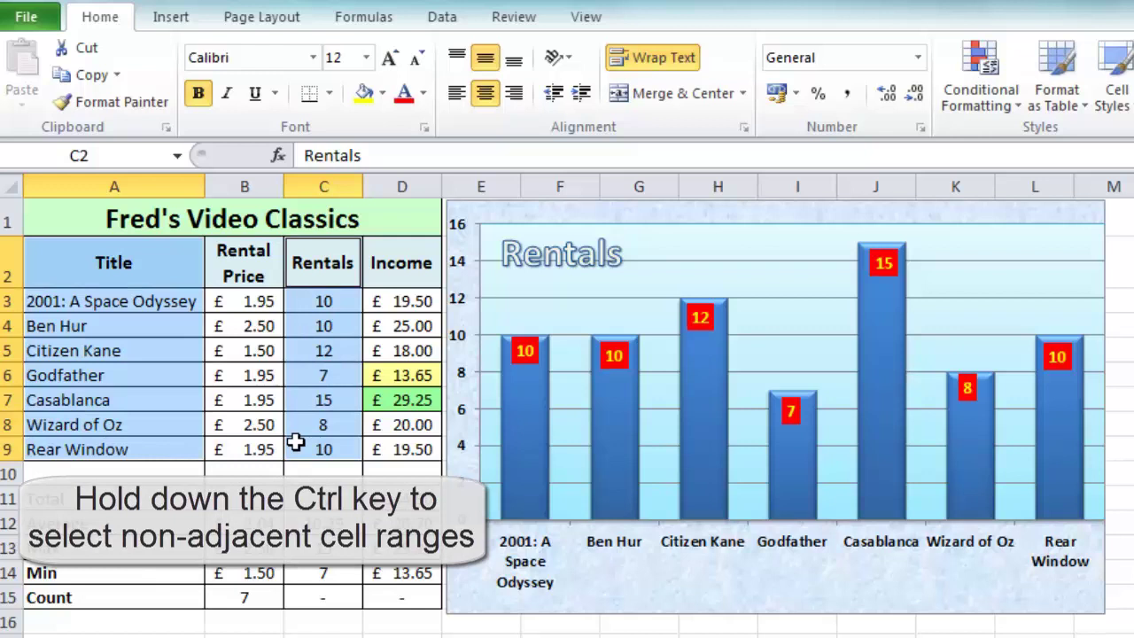
pyautogui.click(172, 25)
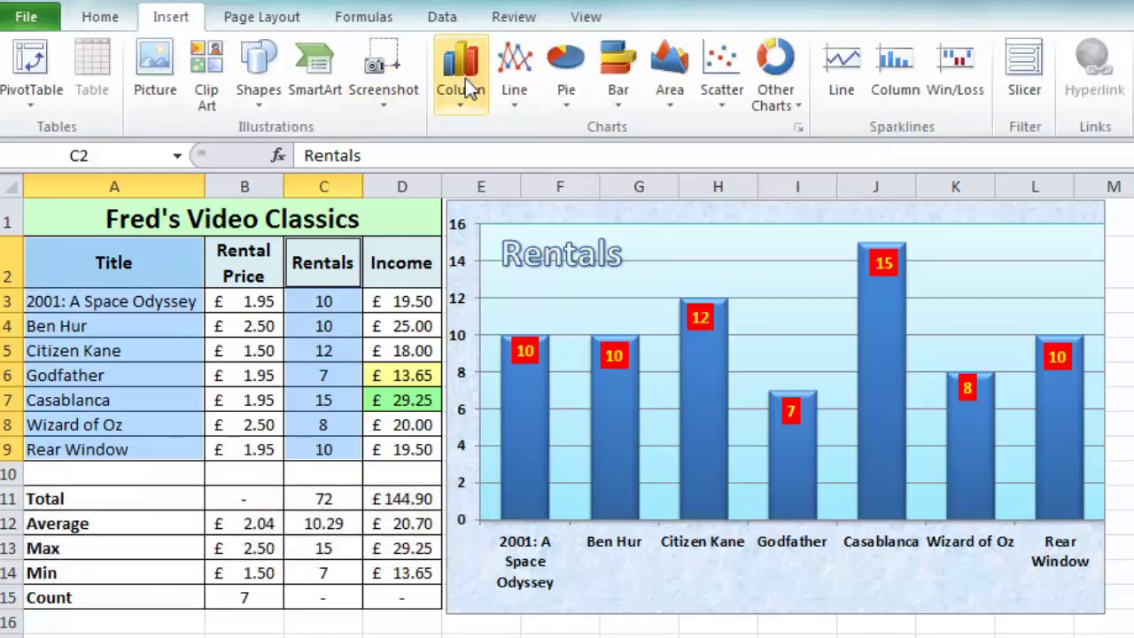
pyautogui.click(568, 99)
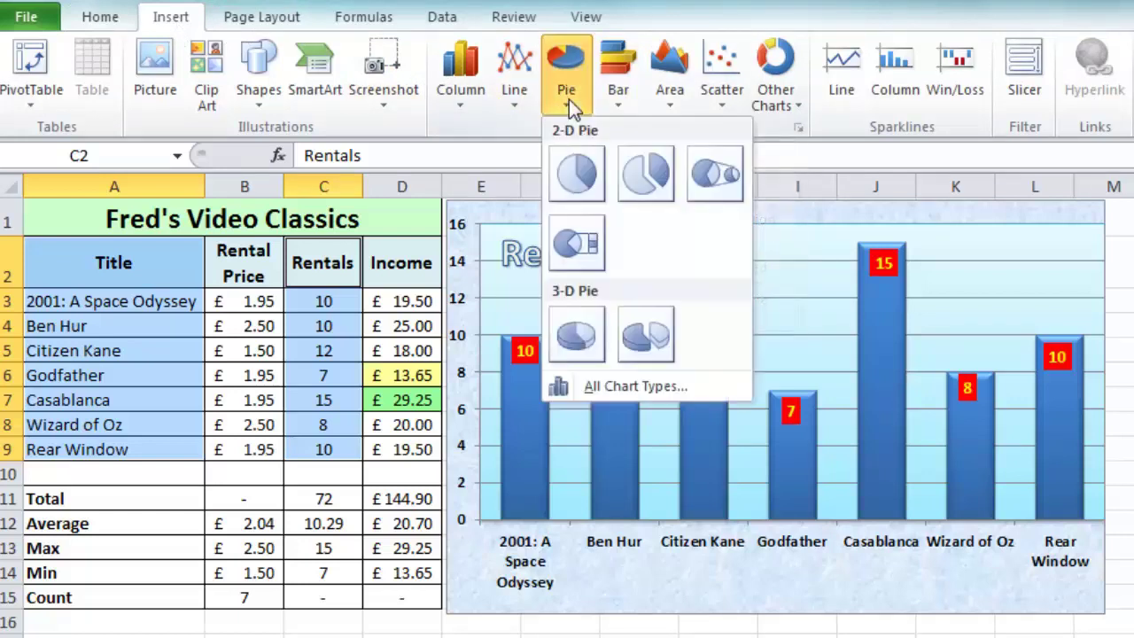
pyautogui.click(578, 186)
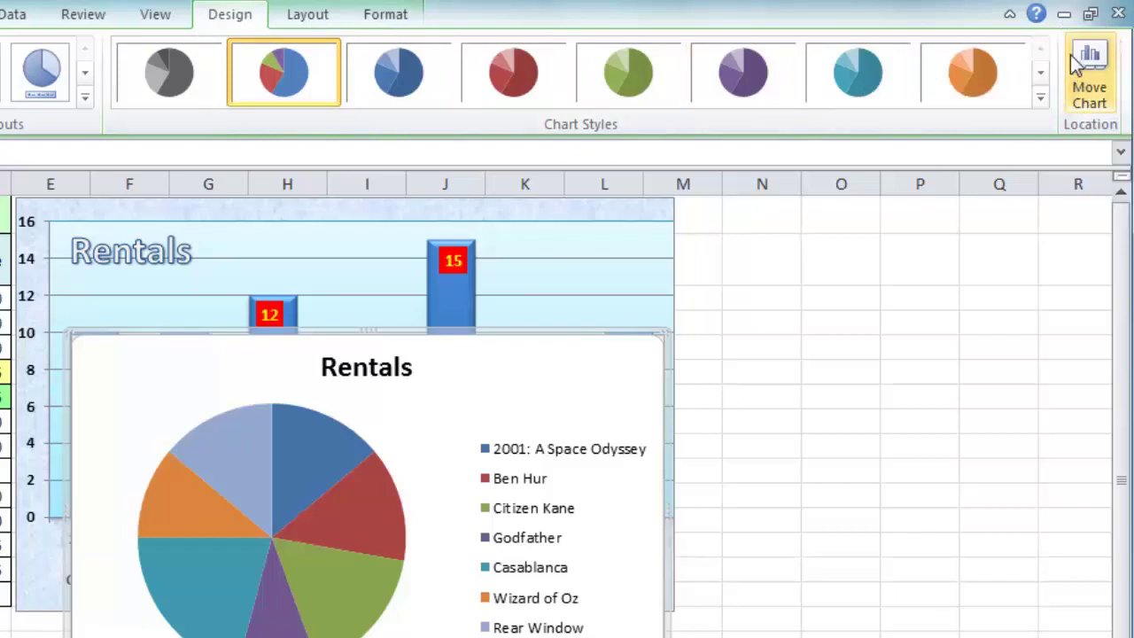
# Step: Move the pie chart to a new sheet named Movie Rentals and compare it with the data on Sheet1
pyautogui.click(1086, 89)
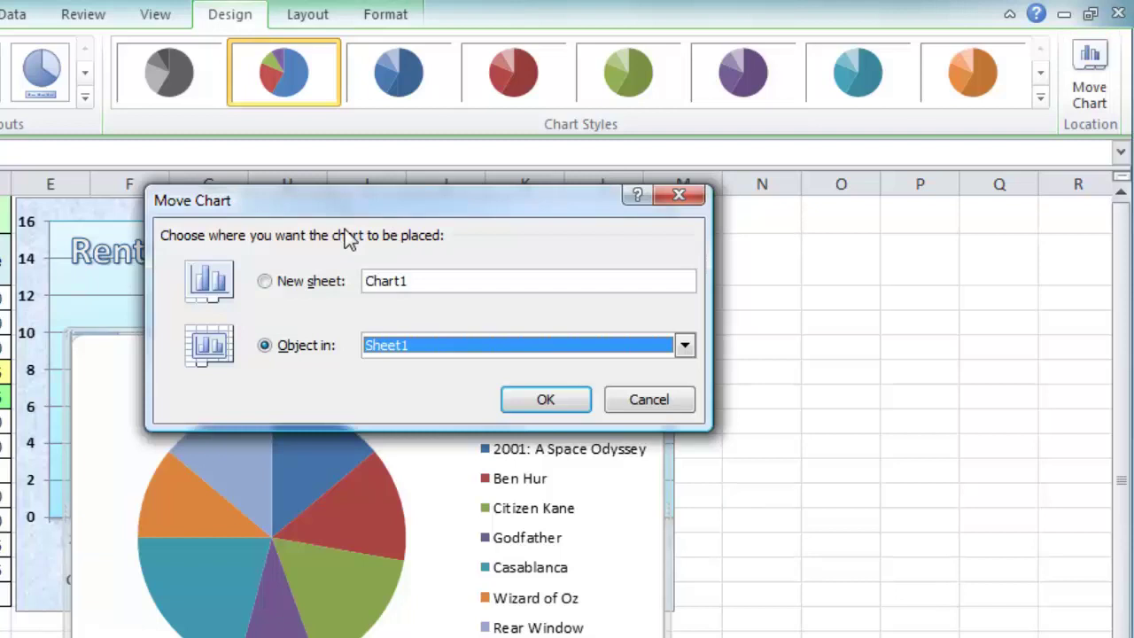
pyautogui.click(264, 282)
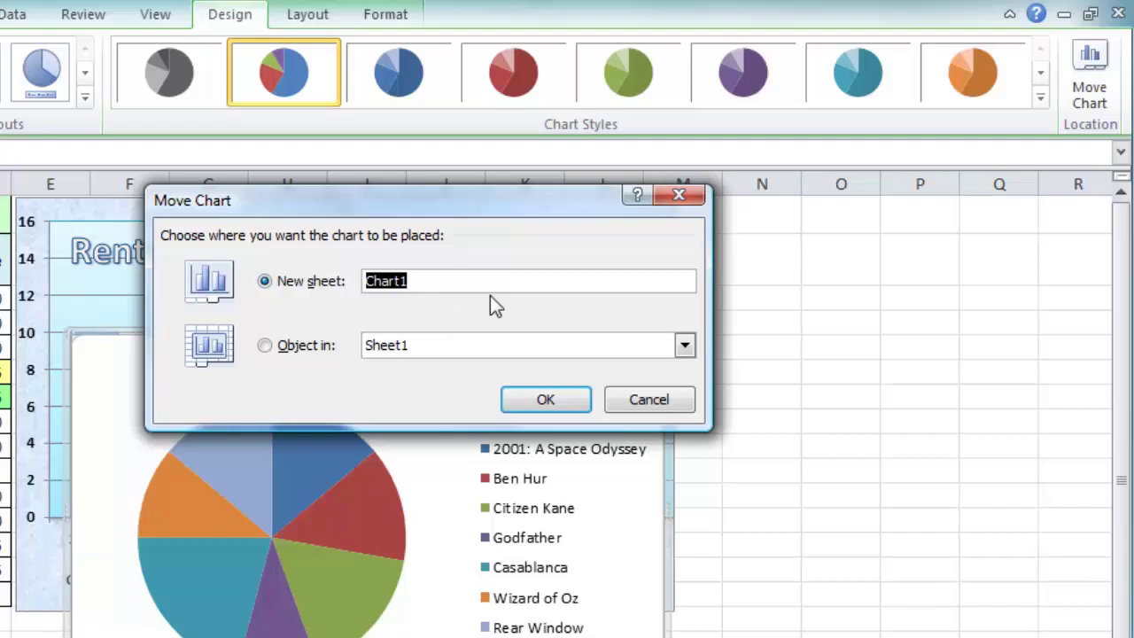
pyautogui.write('Movie ')
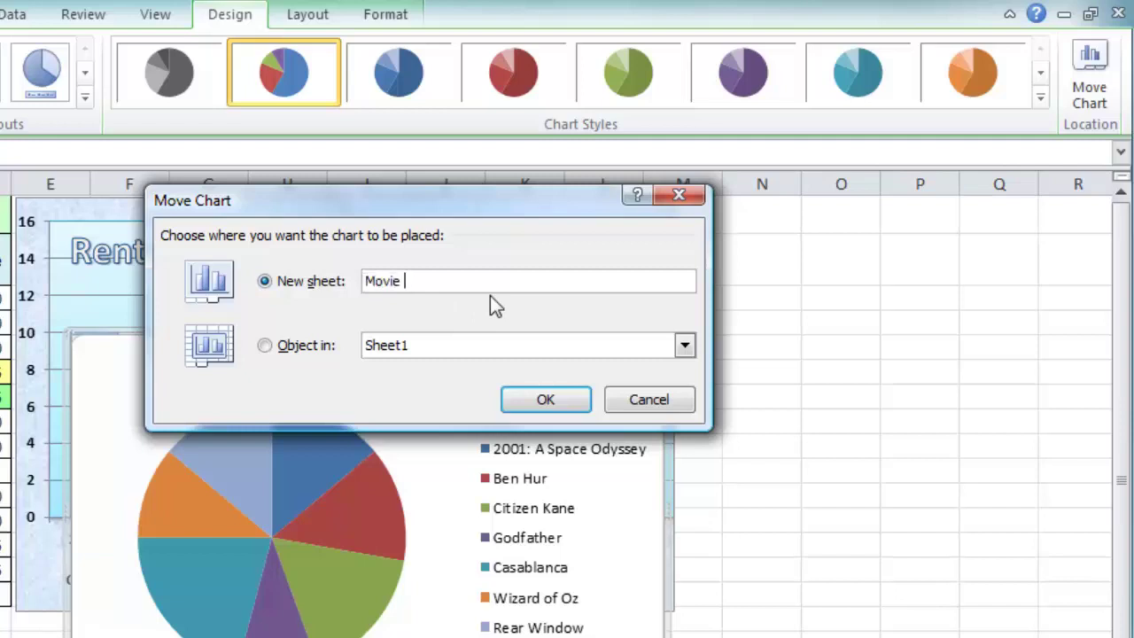
pyautogui.write('Rentals')
pyautogui.click(579, 399)
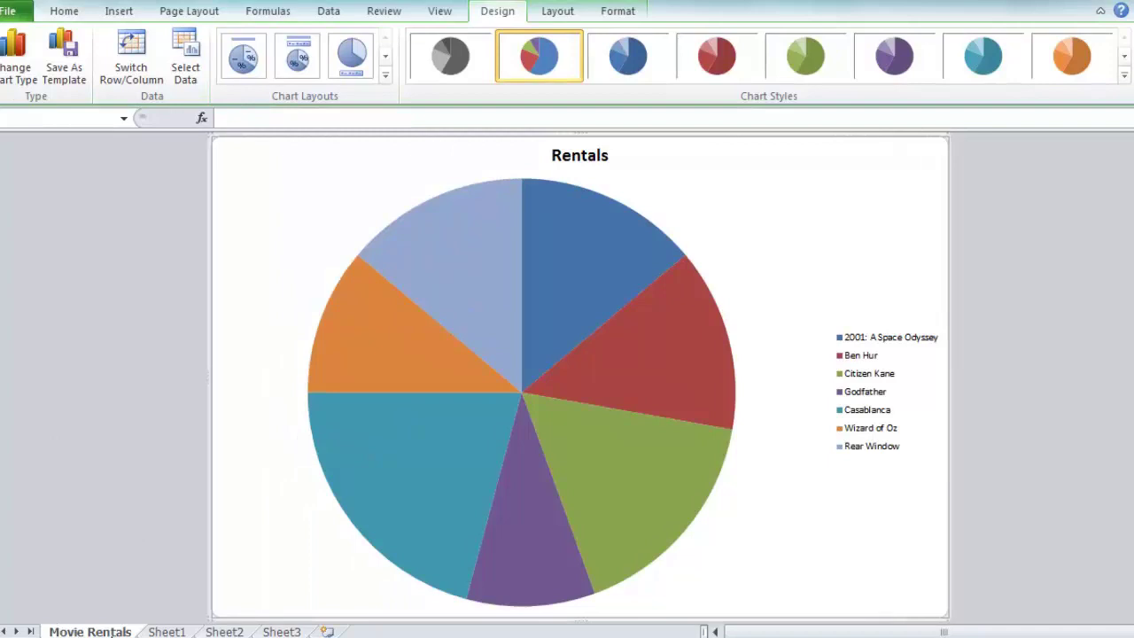
pyautogui.click(168, 632)
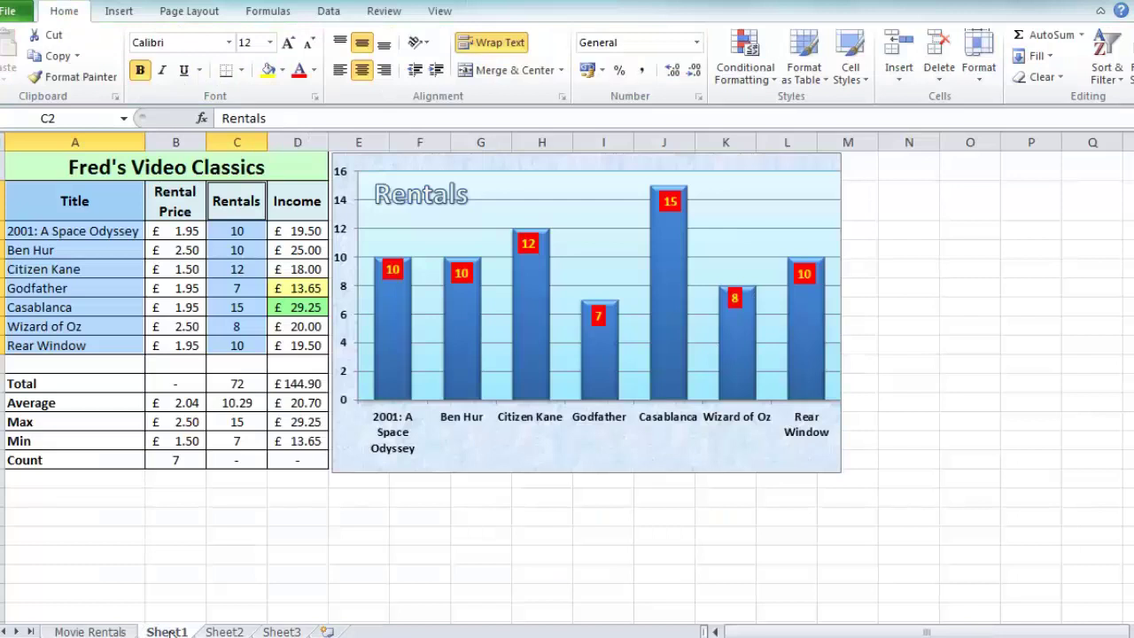
pyautogui.click(78, 631)
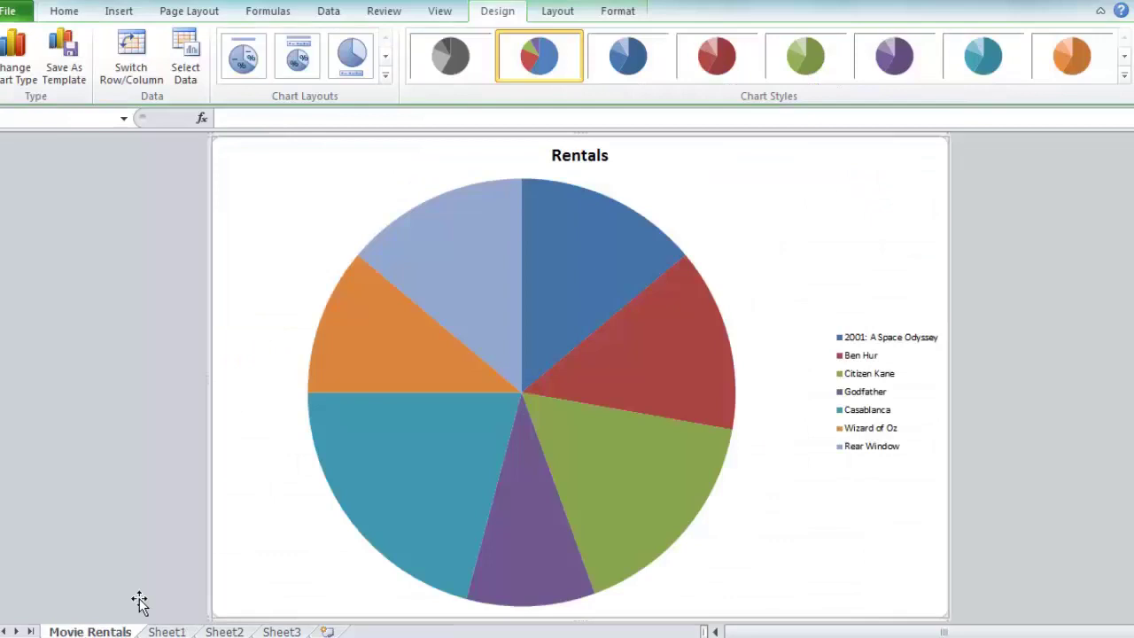
# Step: Apply the glossy bevelled multicolour chart style from the fourth row, second column of the styles to the pie chart
pyautogui.moveTo(421, 381)
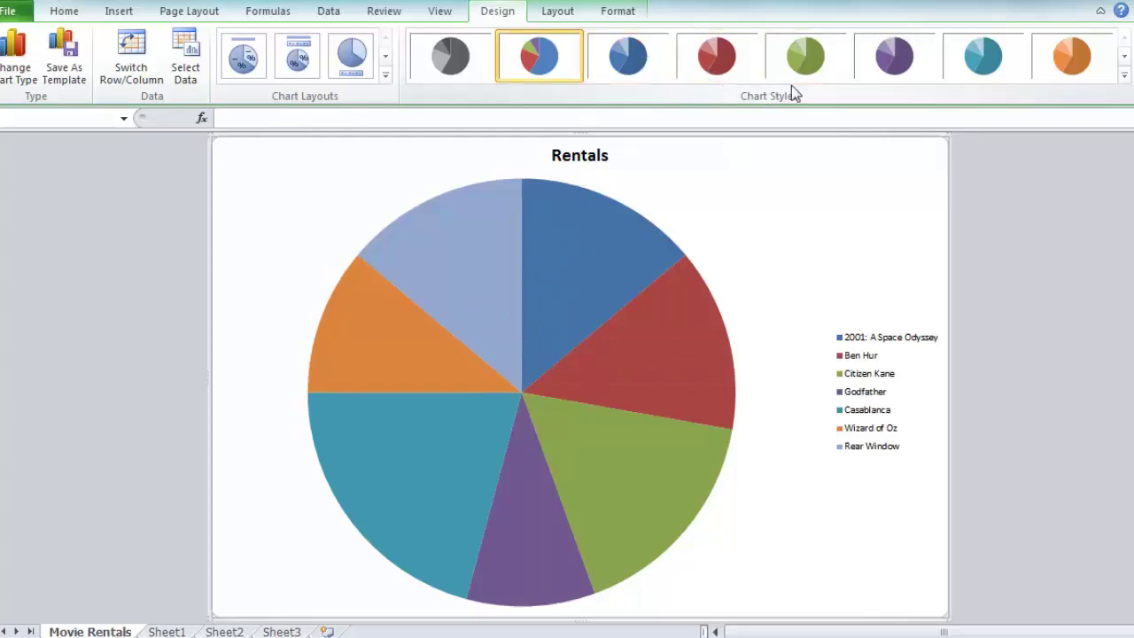
pyautogui.click(1124, 77)
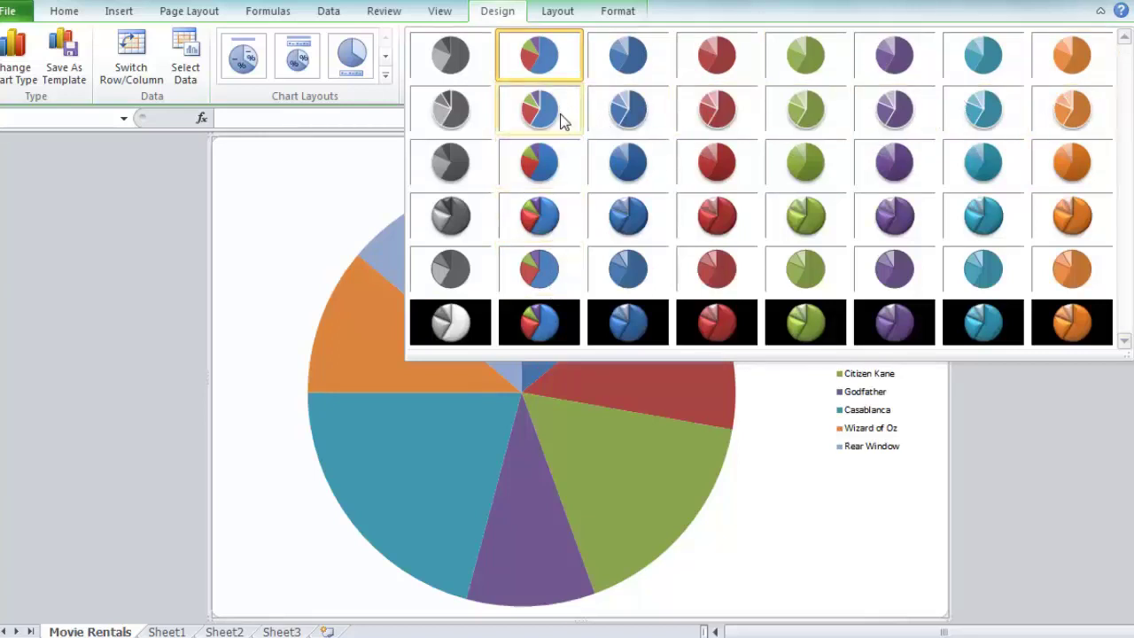
pyautogui.click(537, 222)
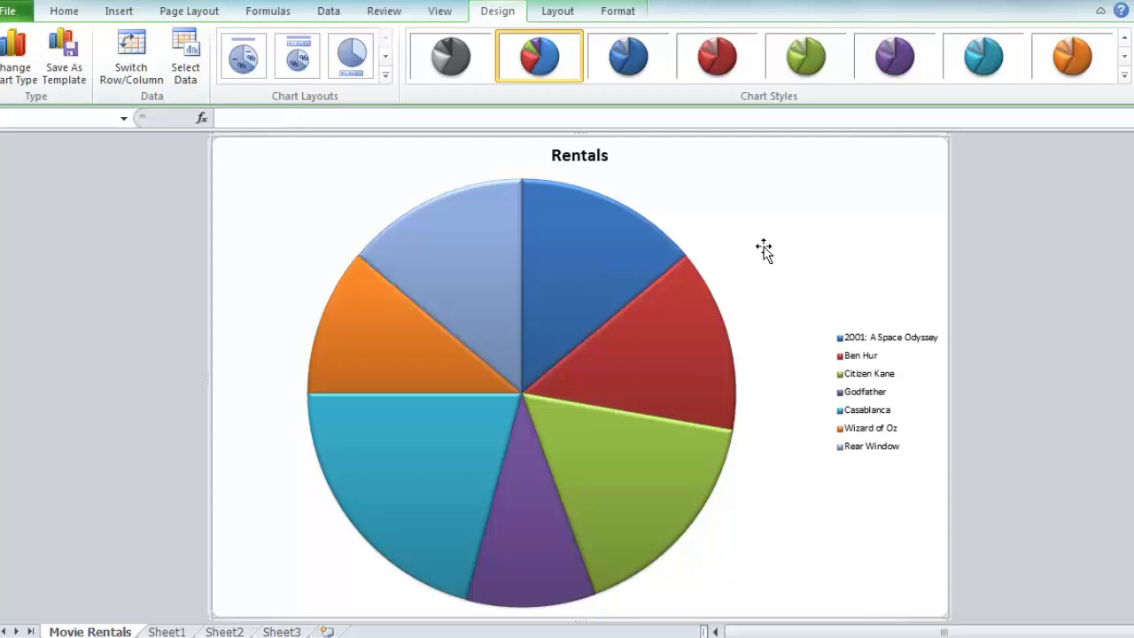
# Step: Increase the font size of the pie chart's legend to 20
pyautogui.click(851, 359)
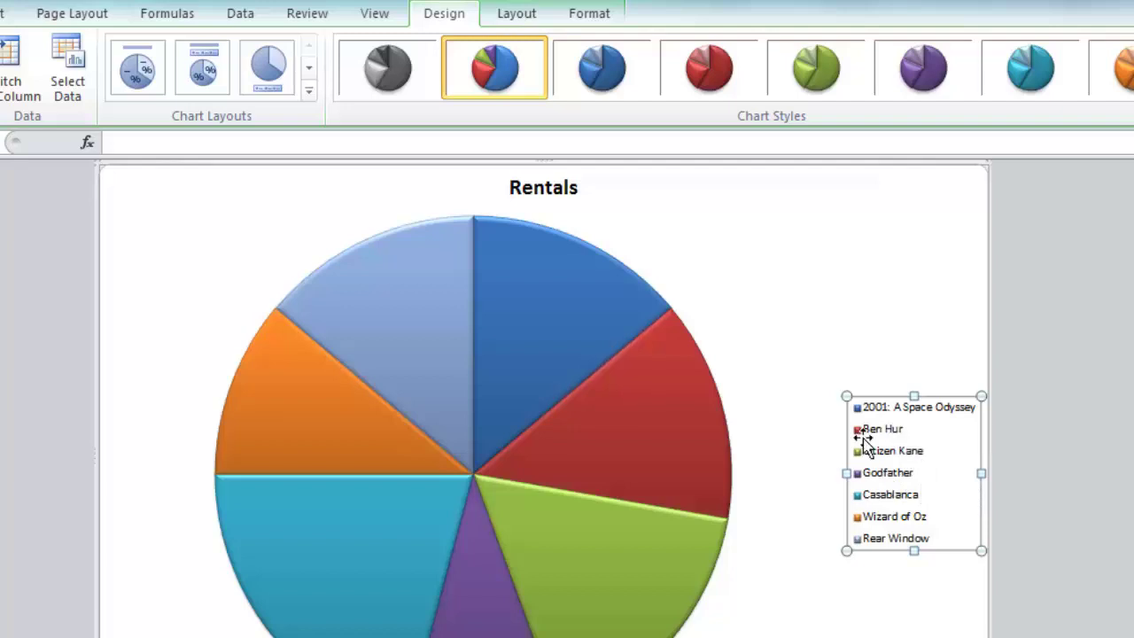
pyautogui.rightClick(893, 434)
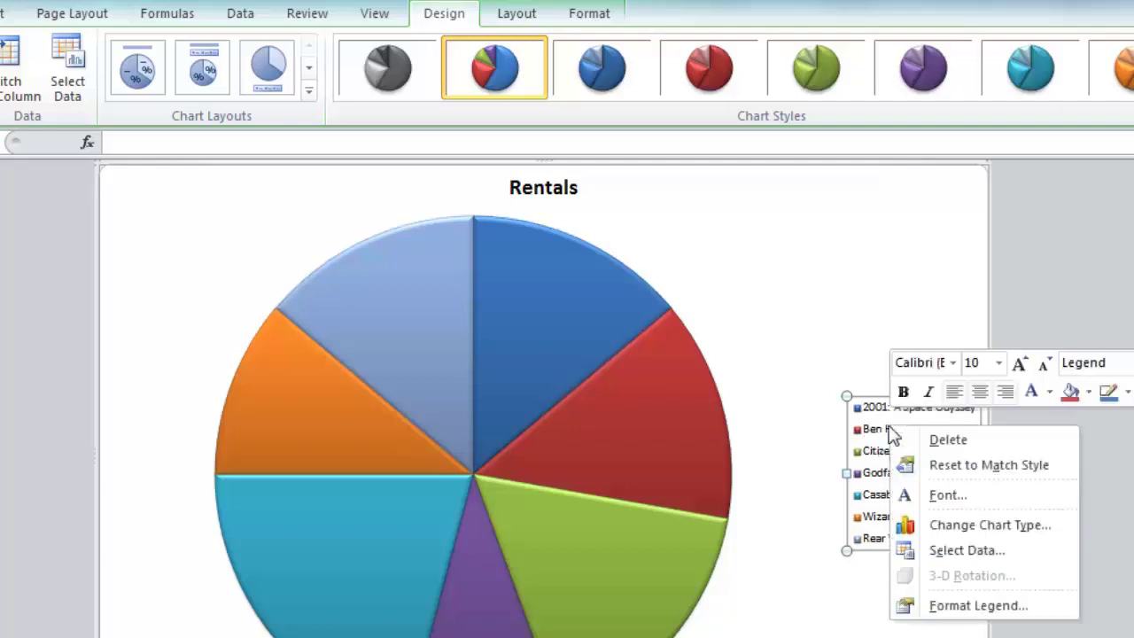
pyautogui.click(1020, 365)
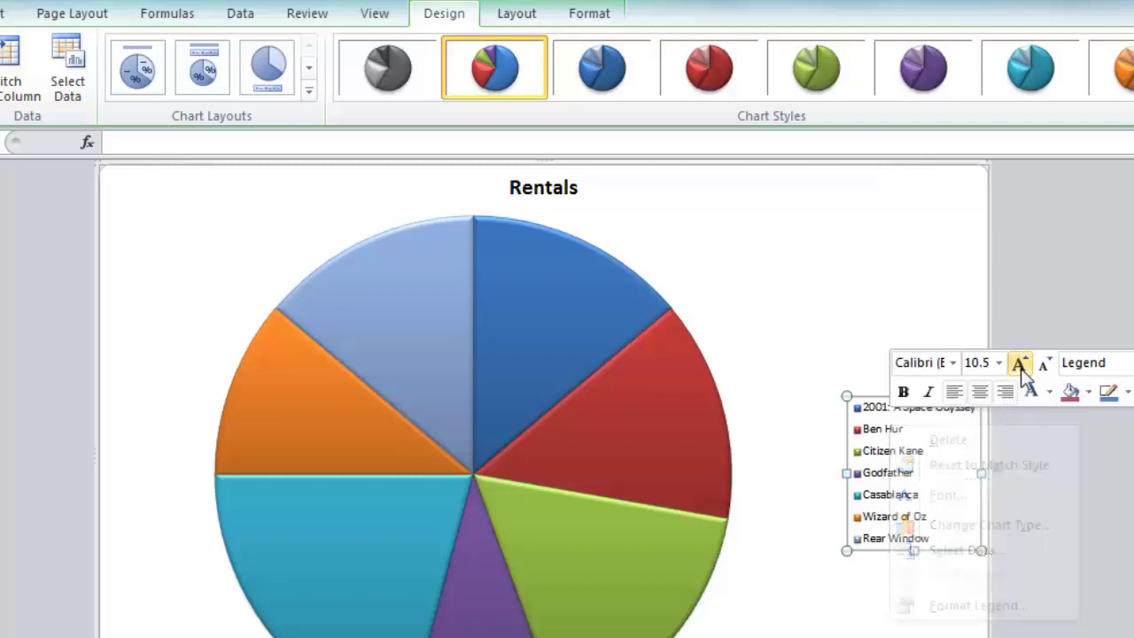
pyautogui.click(1020, 364)
pyautogui.click(1020, 365)
pyautogui.click(1020, 365)
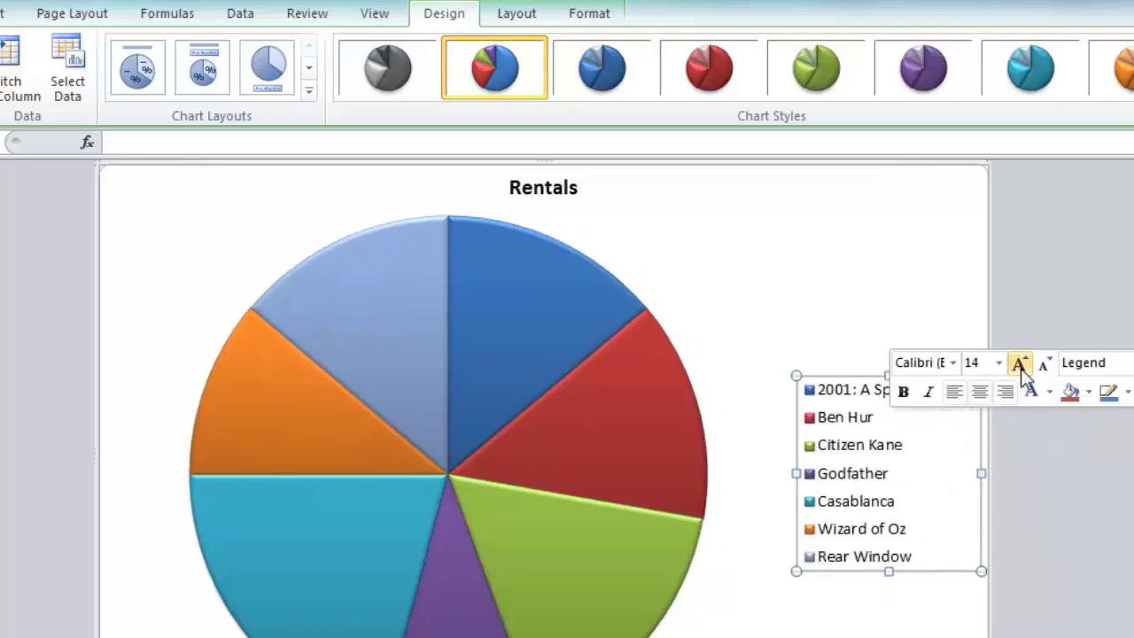
pyautogui.click(1020, 365)
pyautogui.click(1020, 365)
pyautogui.click(1020, 365)
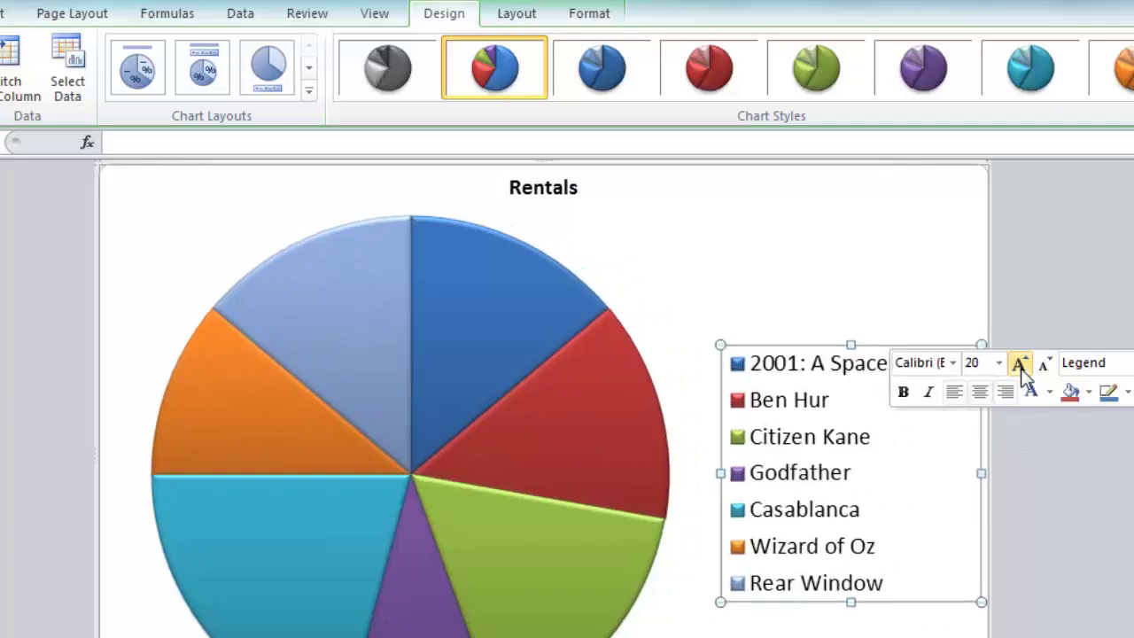
pyautogui.click(1092, 494)
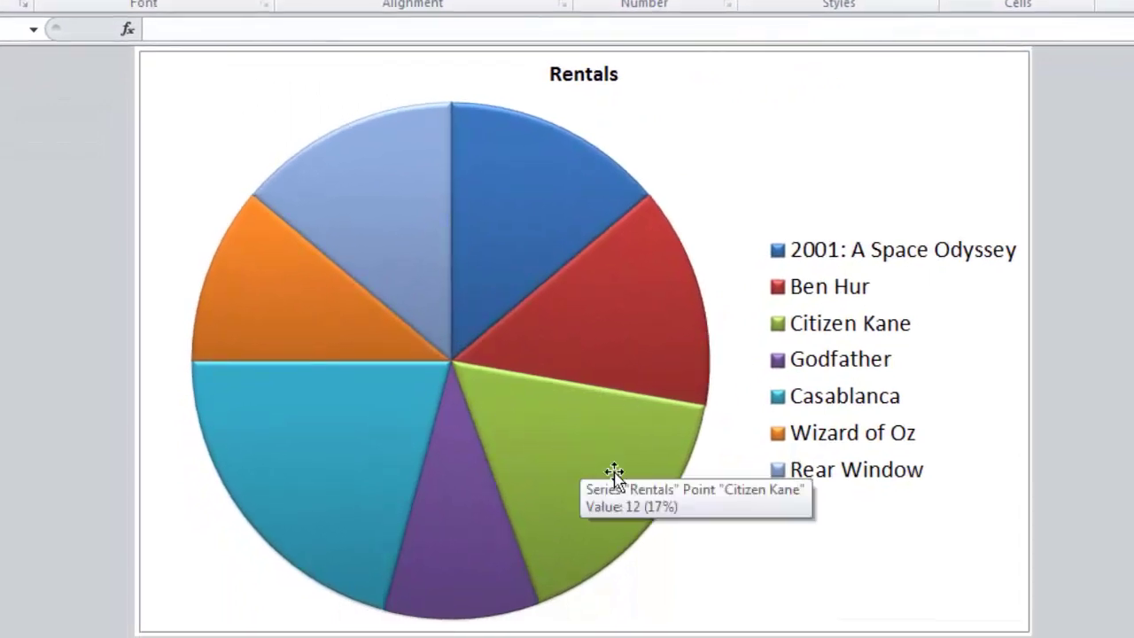
# Step: Rotate the Rentals pie by setting the angle of its first slice to 100 in the data series format
pyautogui.moveTo(540, 440)
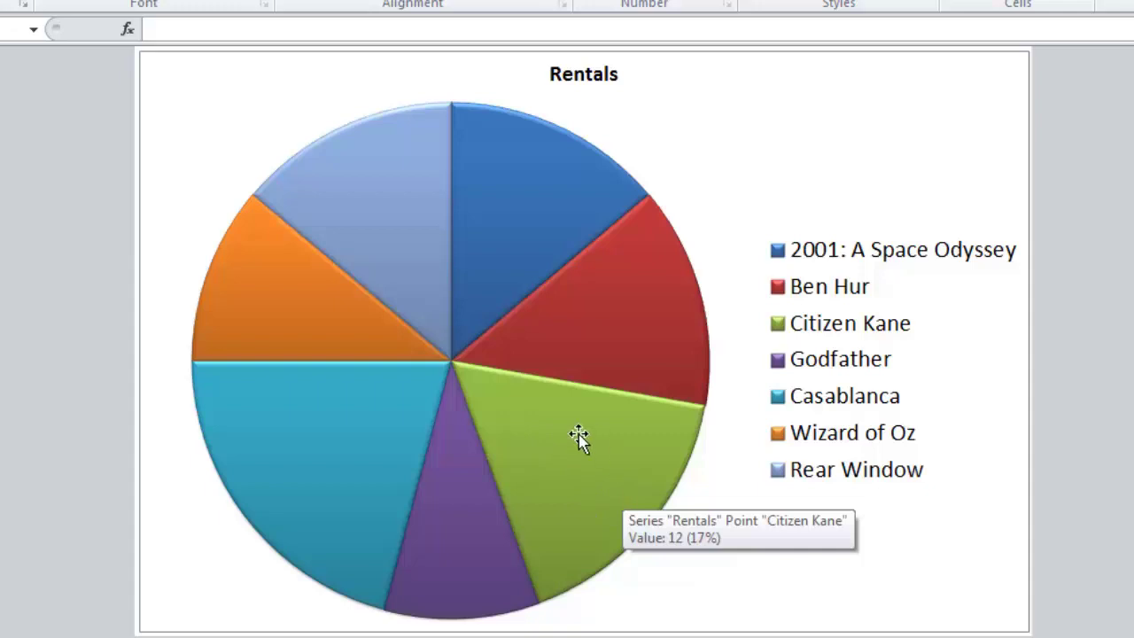
pyautogui.moveTo(300, 486)
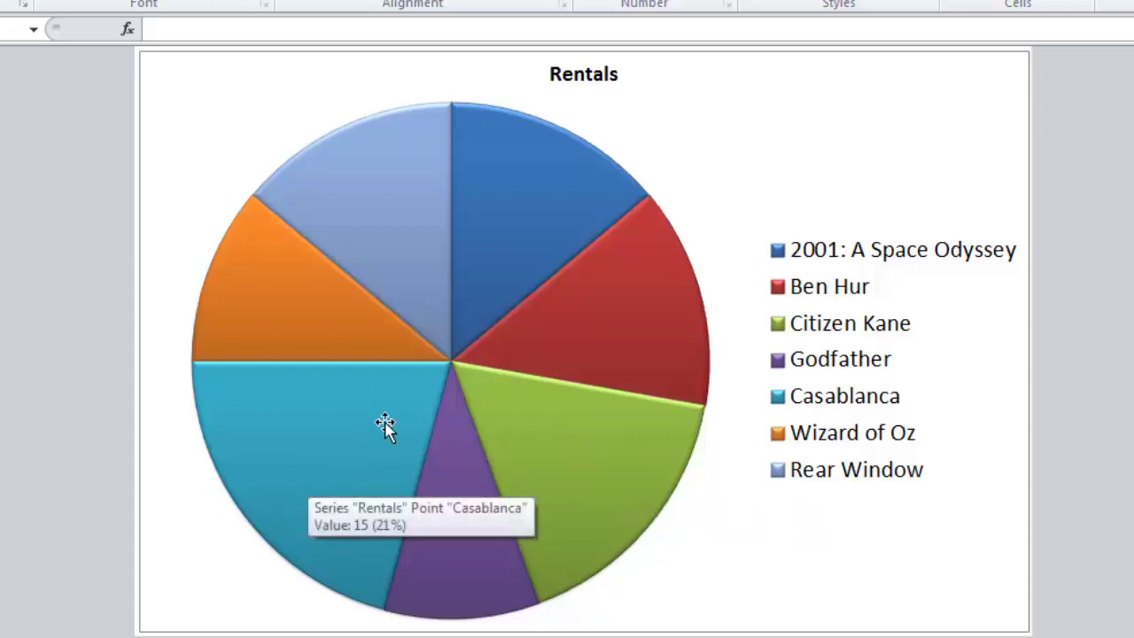
pyautogui.moveTo(590, 470)
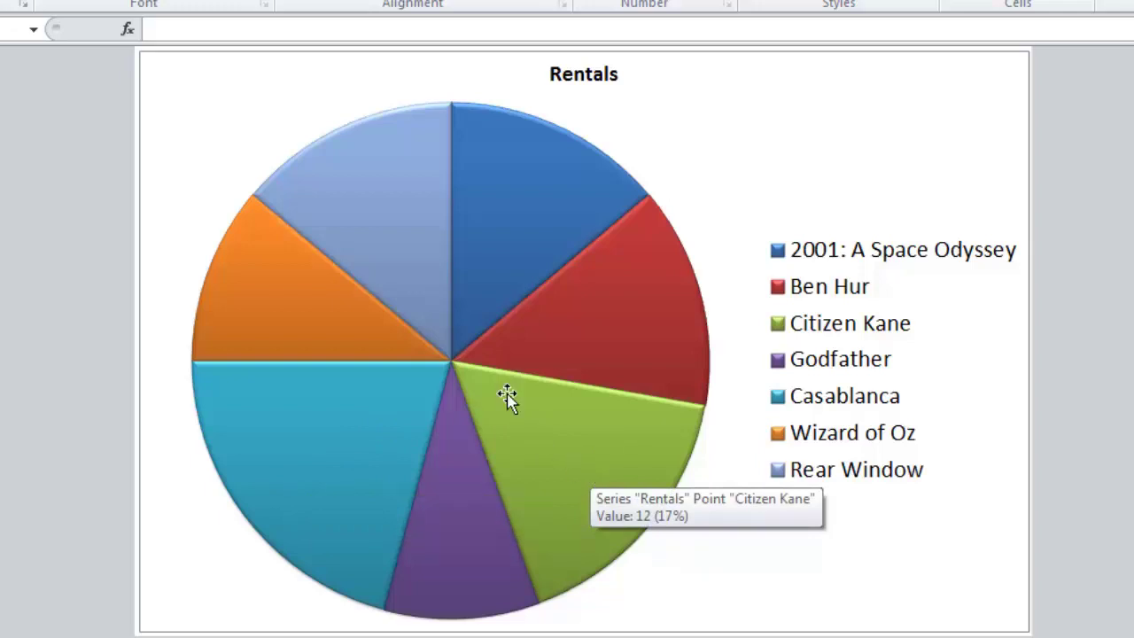
pyautogui.click(494, 253)
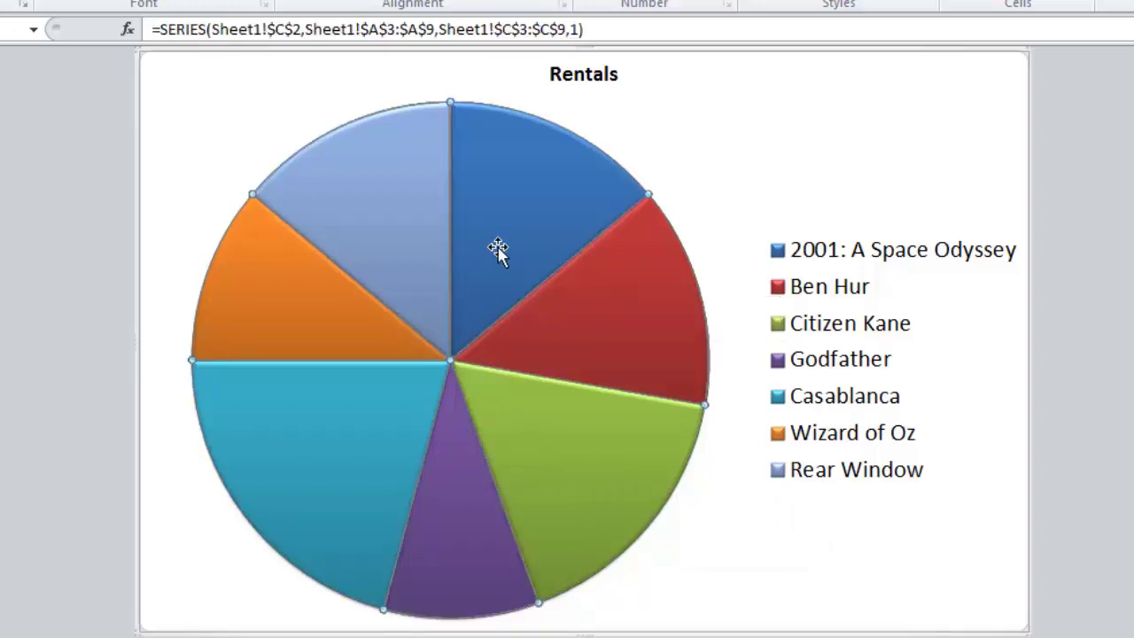
pyautogui.rightClick(499, 251)
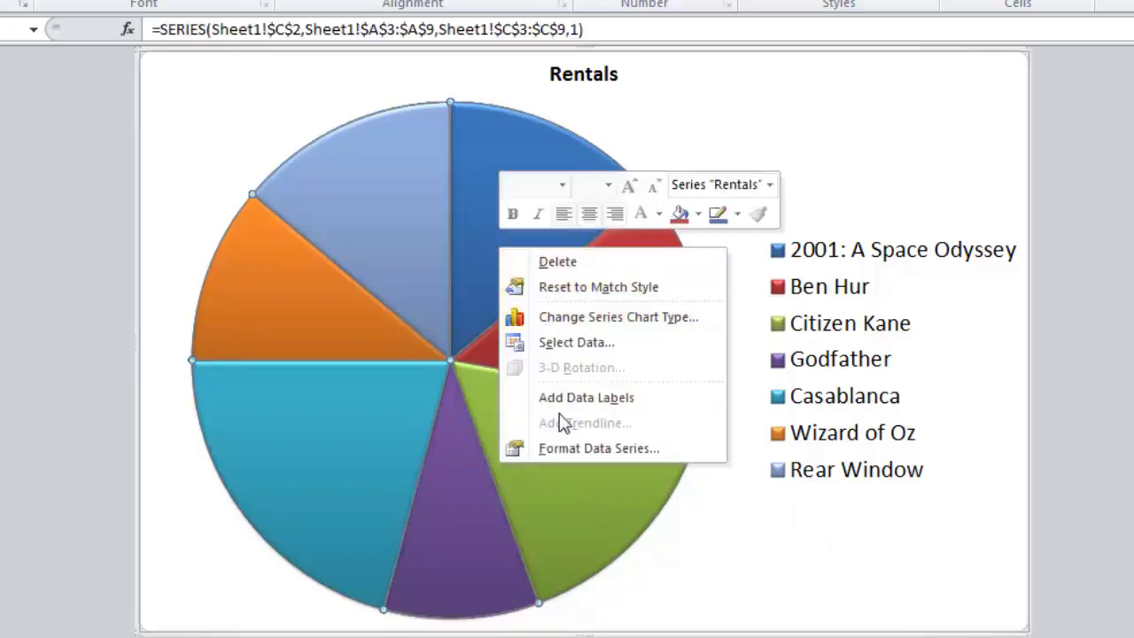
pyautogui.click(560, 448)
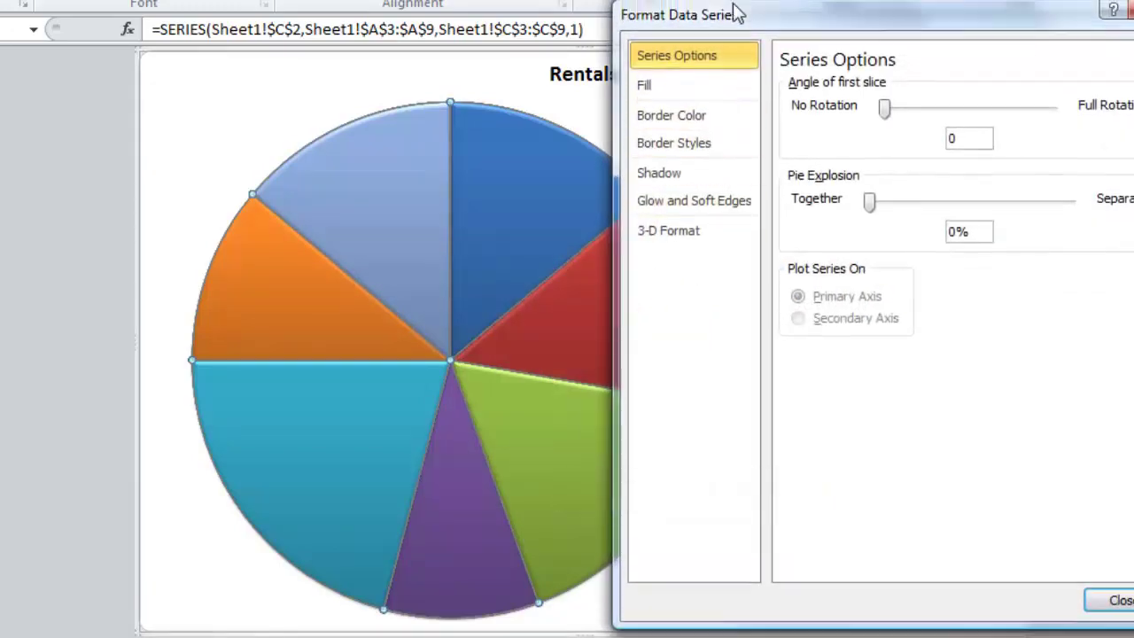
pyautogui.moveTo(734, 13); pyautogui.dragTo(725, 37)
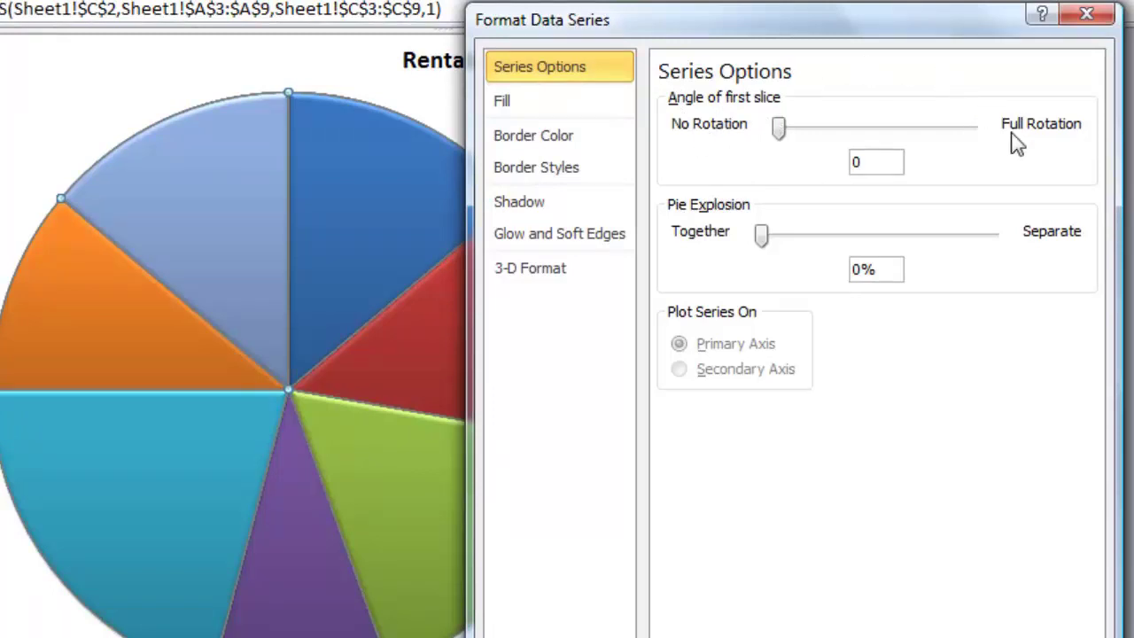
pyautogui.click(904, 129)
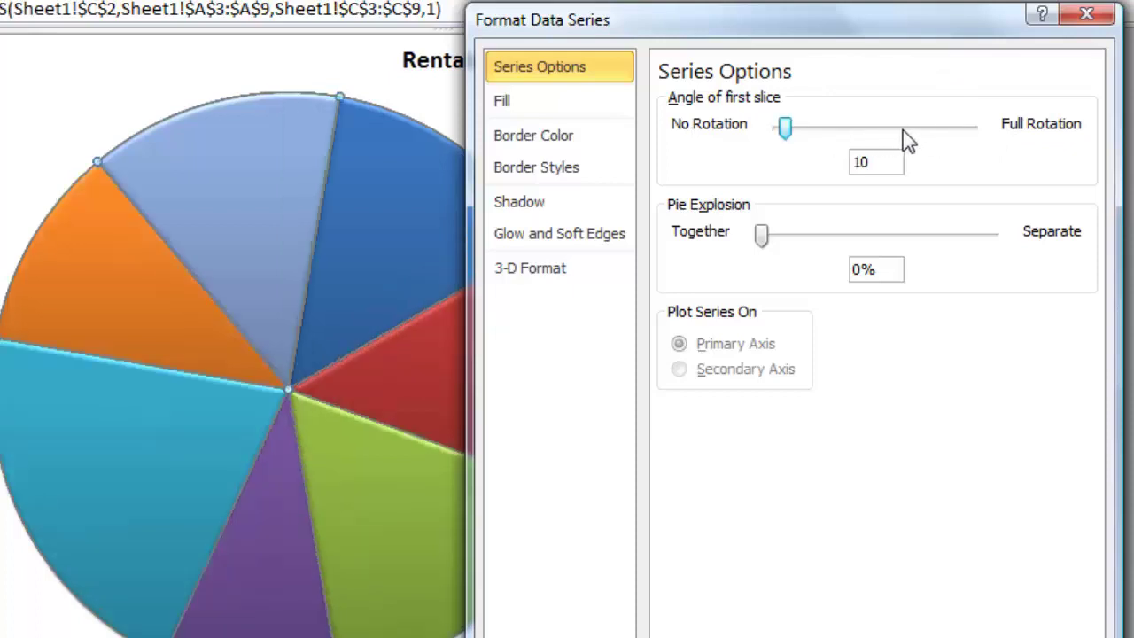
pyautogui.click(904, 129)
pyautogui.click(903, 129)
pyautogui.click(903, 129)
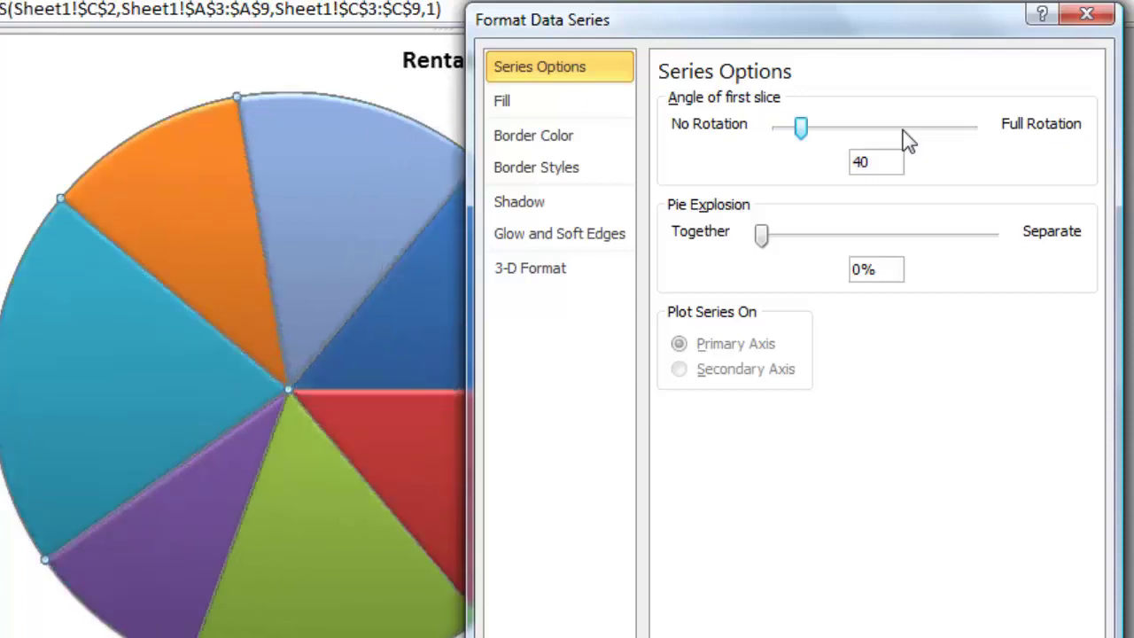
pyautogui.click(903, 129)
pyautogui.click(903, 130)
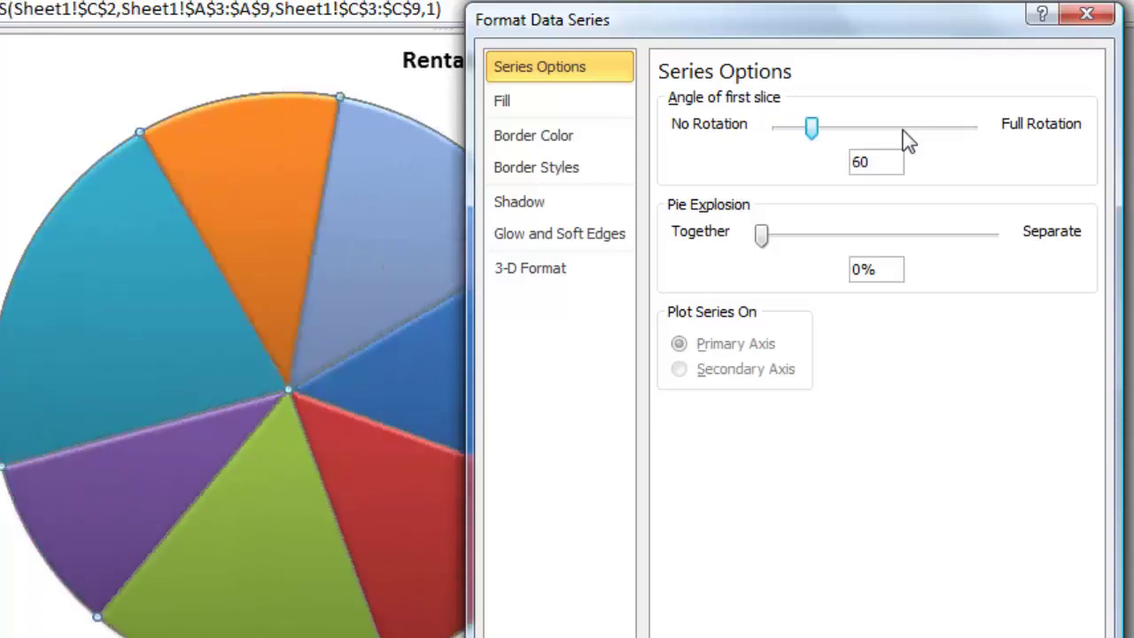
pyautogui.click(903, 129)
pyautogui.click(903, 129)
pyautogui.click(904, 129)
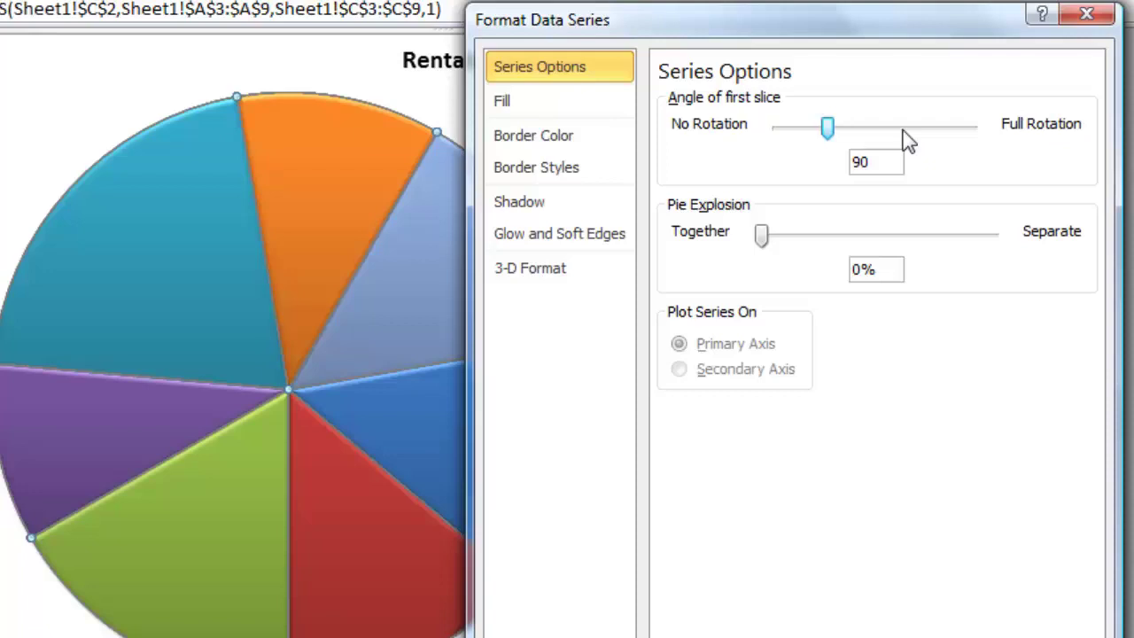
pyautogui.click(908, 135)
pyautogui.click(909, 131)
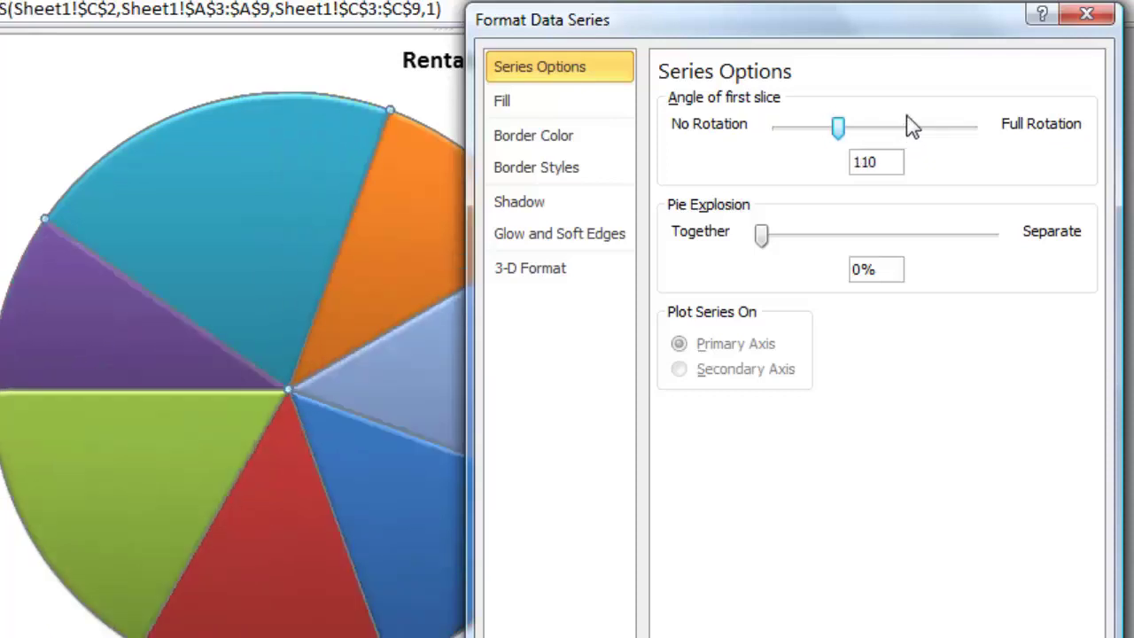
pyautogui.click(801, 137)
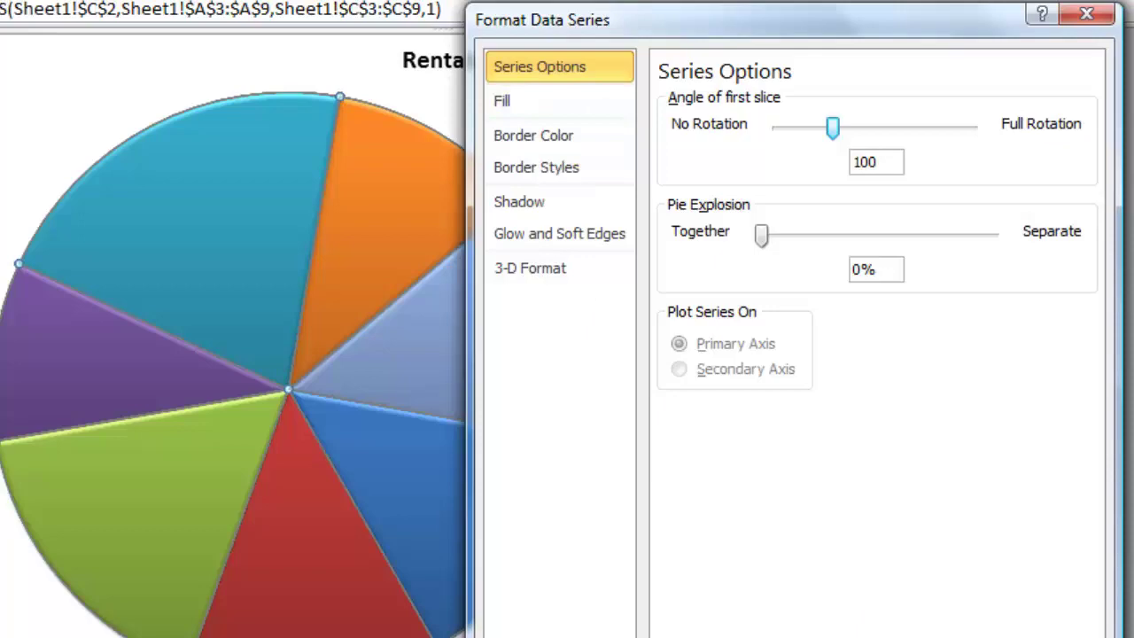
# Step: Close the data series format and inspect the chart's elements, selecting the legend, chart area, Rentals title and plot area in turn
pyautogui.click(1010, 617)
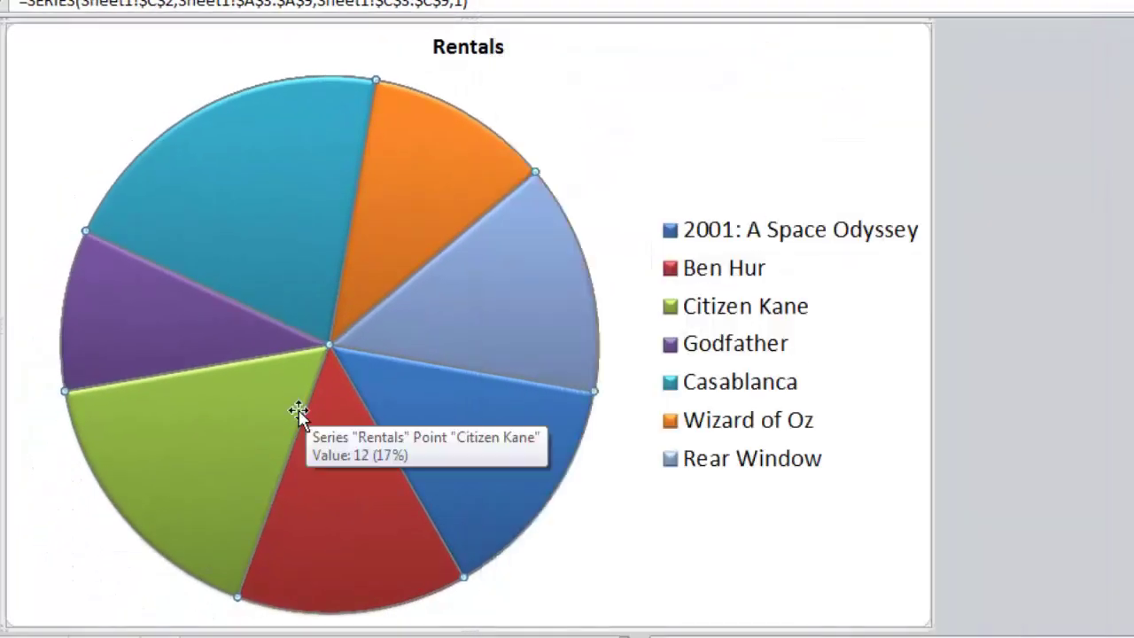
pyautogui.click(835, 331)
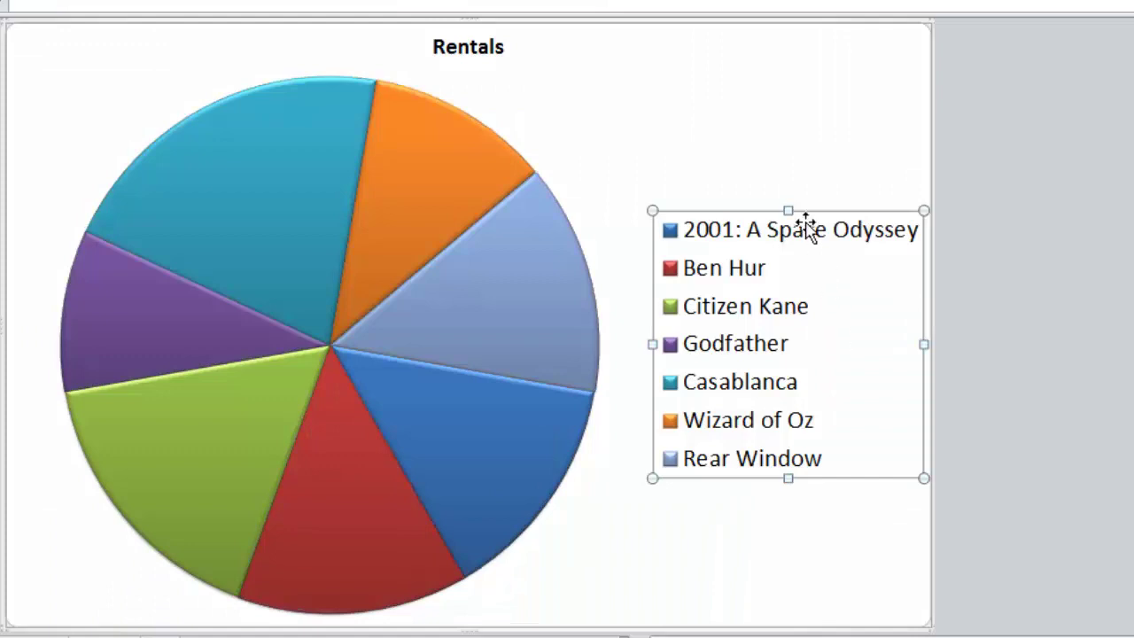
pyautogui.click(772, 133)
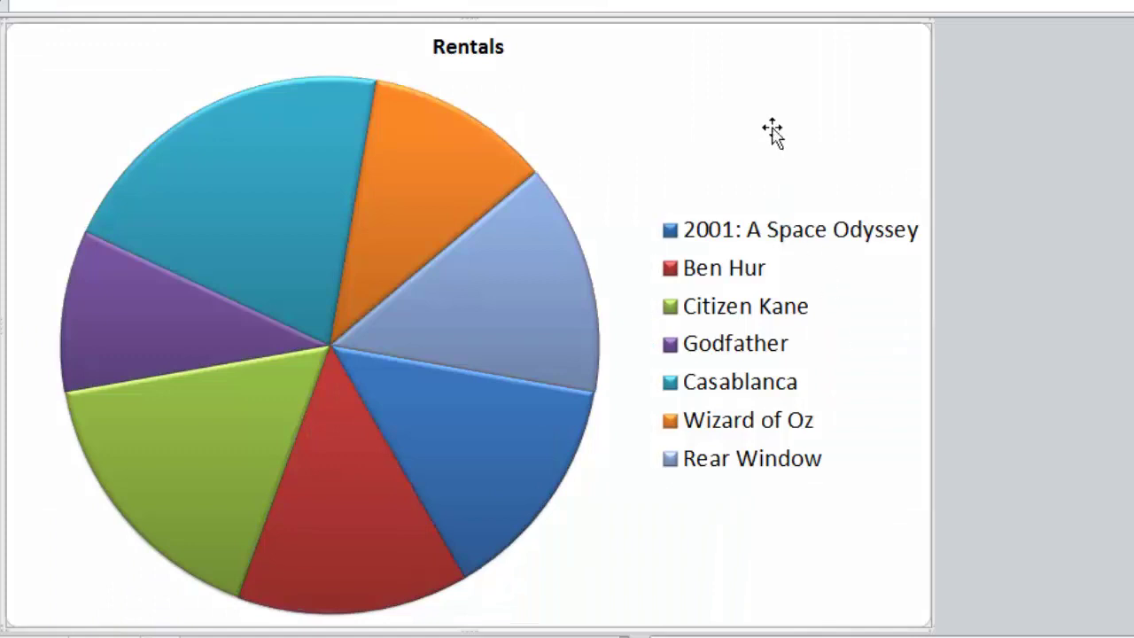
pyautogui.click(490, 51)
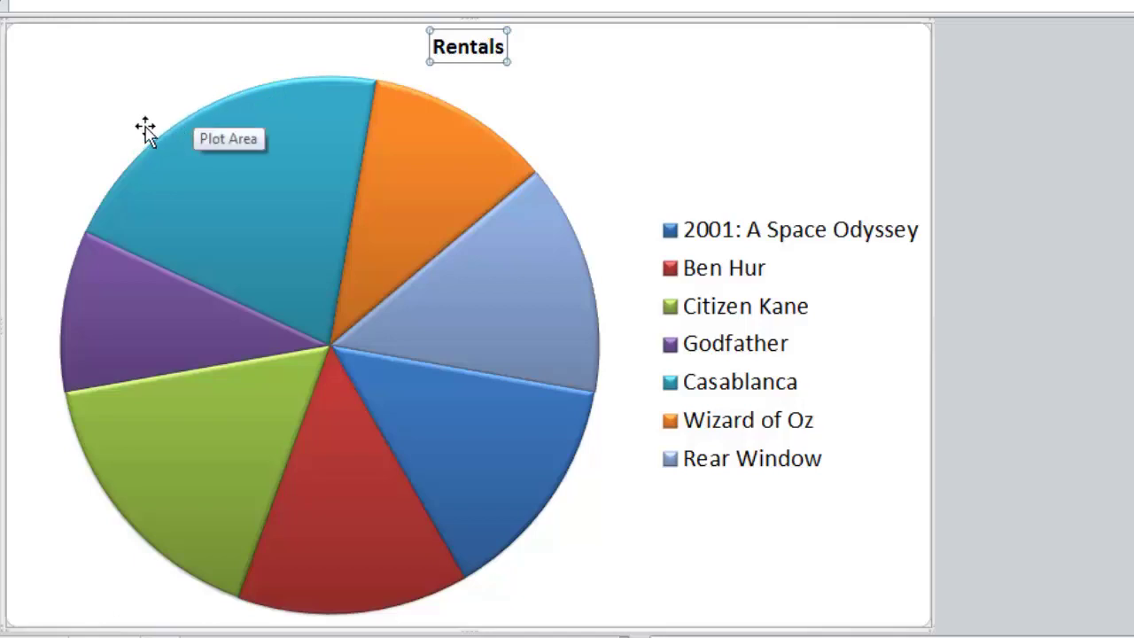
pyautogui.moveTo(191, 150)
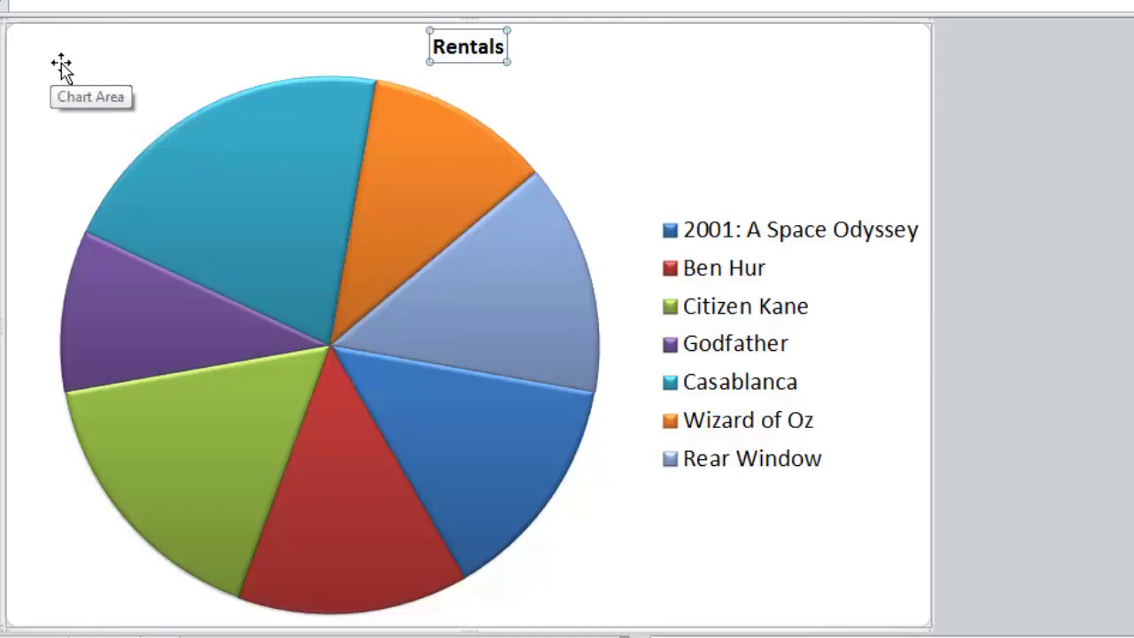
pyautogui.moveTo(208, 181)
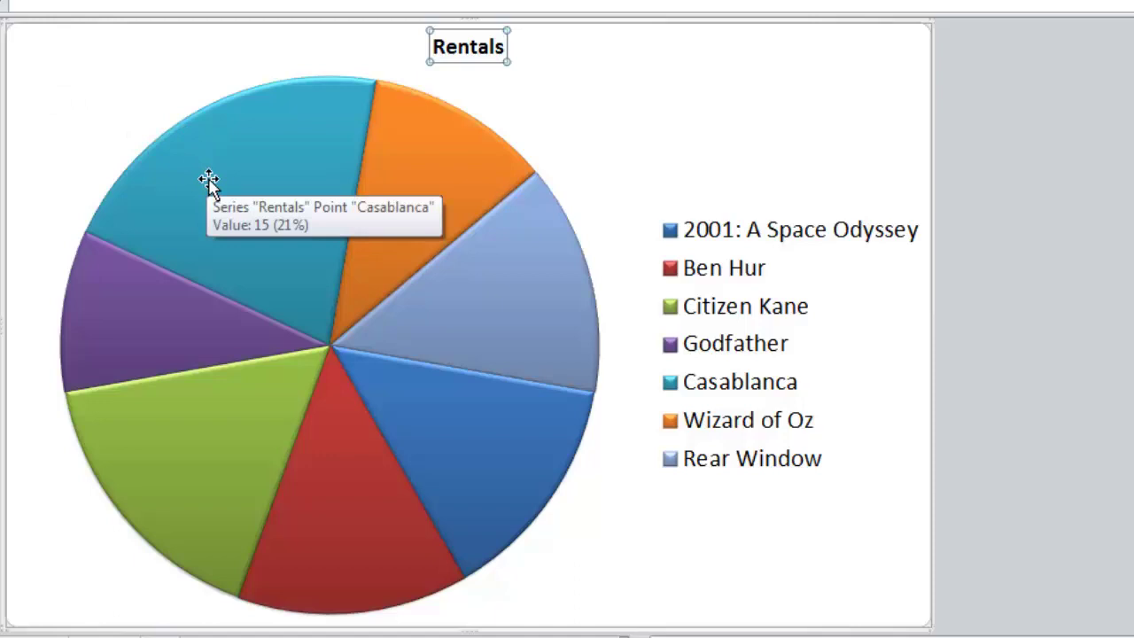
pyautogui.click(709, 277)
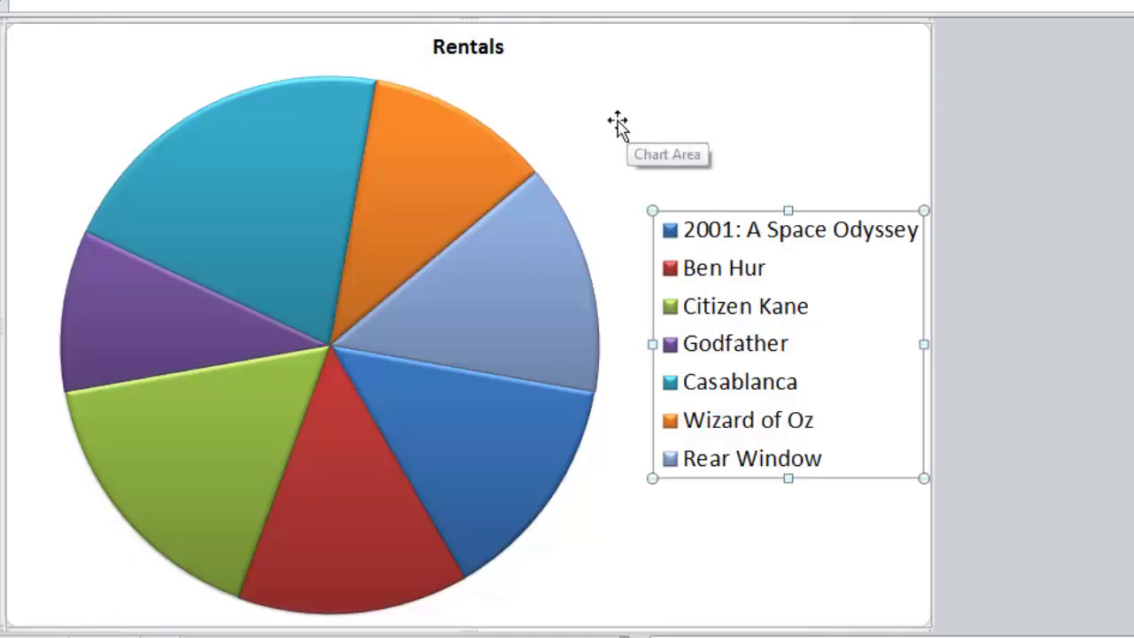
pyautogui.click(562, 91)
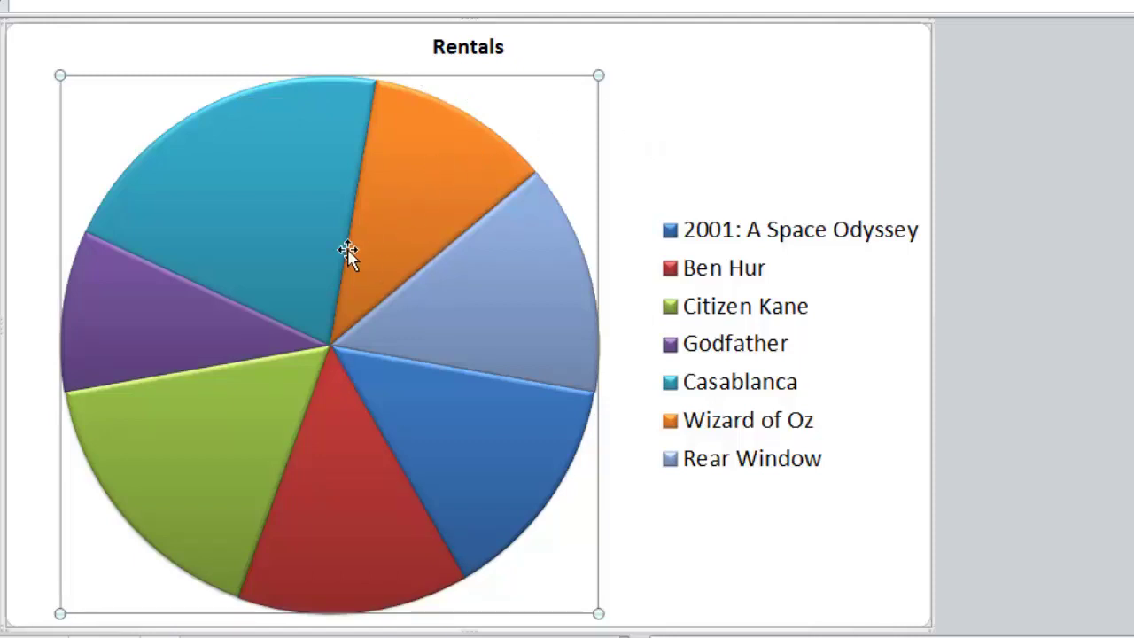
# Step: Select only the Citizen Kane slice of the pie and pull it outward by about 11%
pyautogui.click(217, 414)
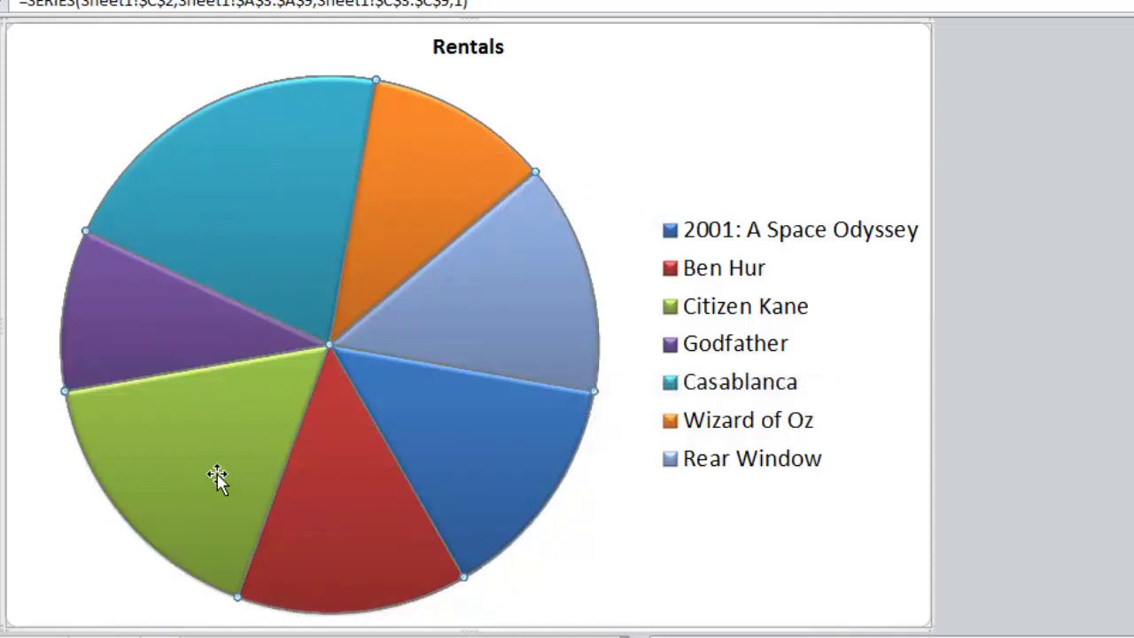
pyautogui.moveTo(227, 411)
pyautogui.click(231, 429)
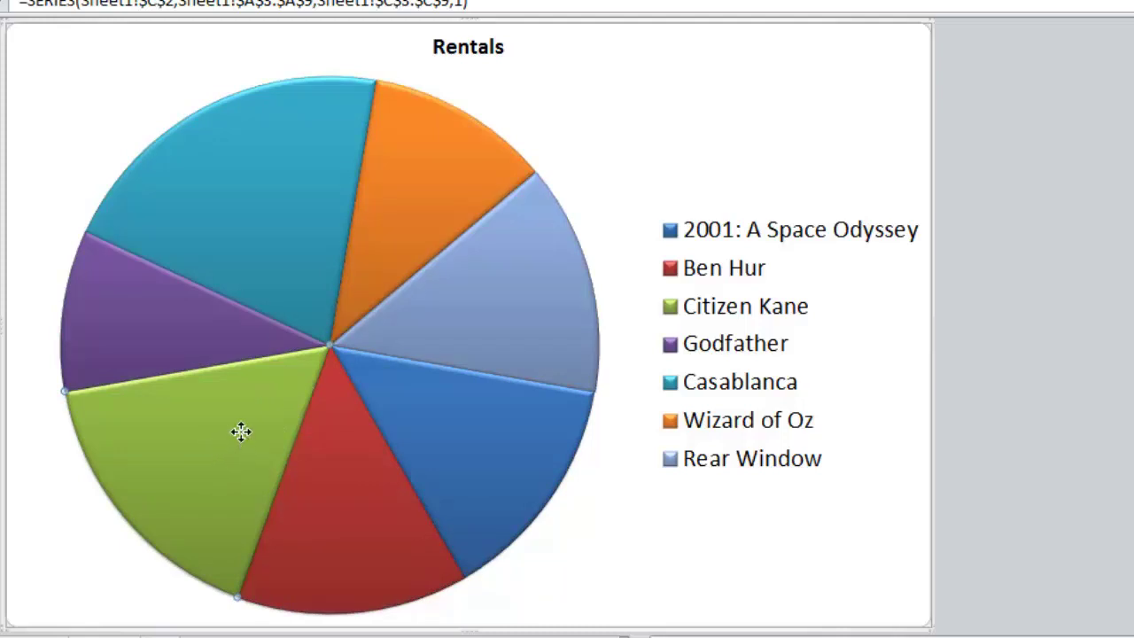
pyautogui.moveTo(241, 431); pyautogui.dragTo(214, 450)
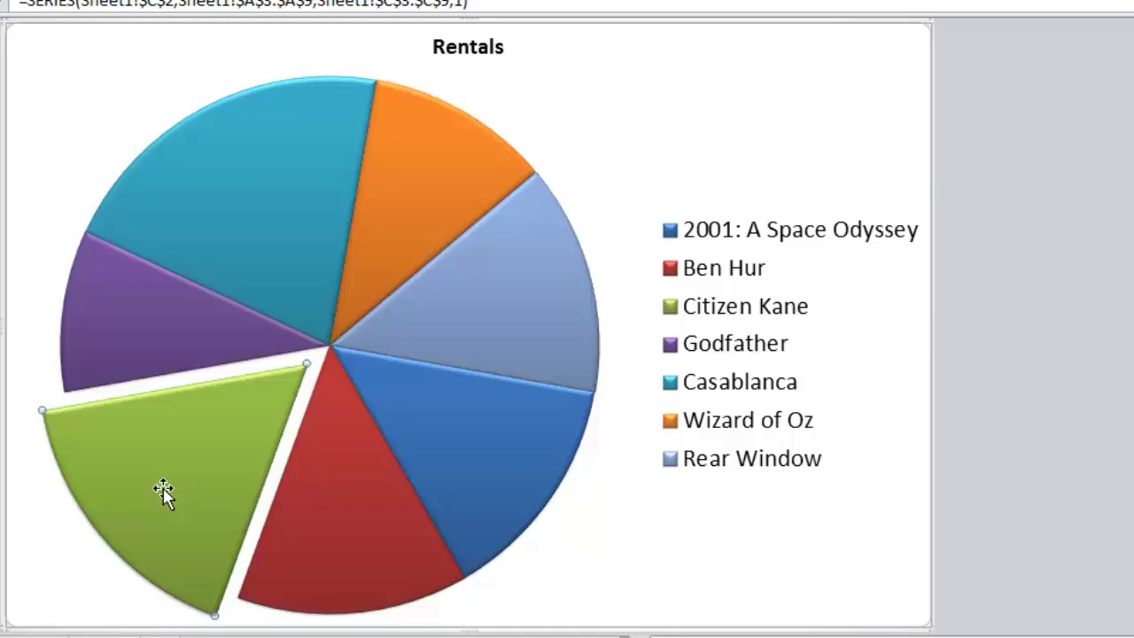
# Step: Set the Citizen Kane slice's point explosion to exactly 10% in its series options
pyautogui.rightClick(194, 448)
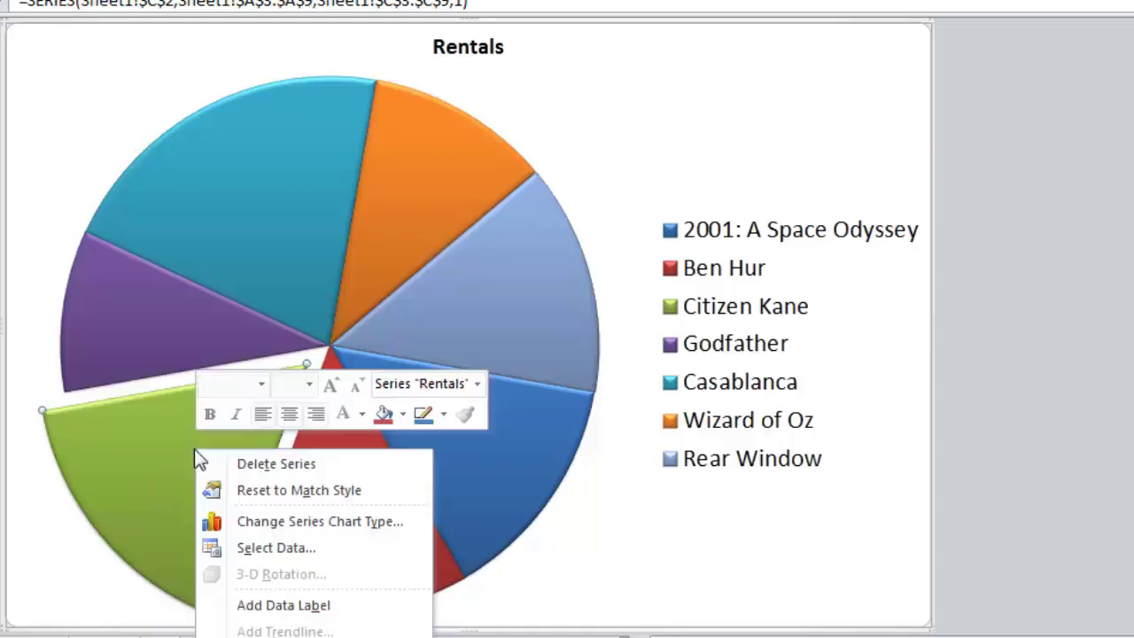
pyautogui.click(316, 614)
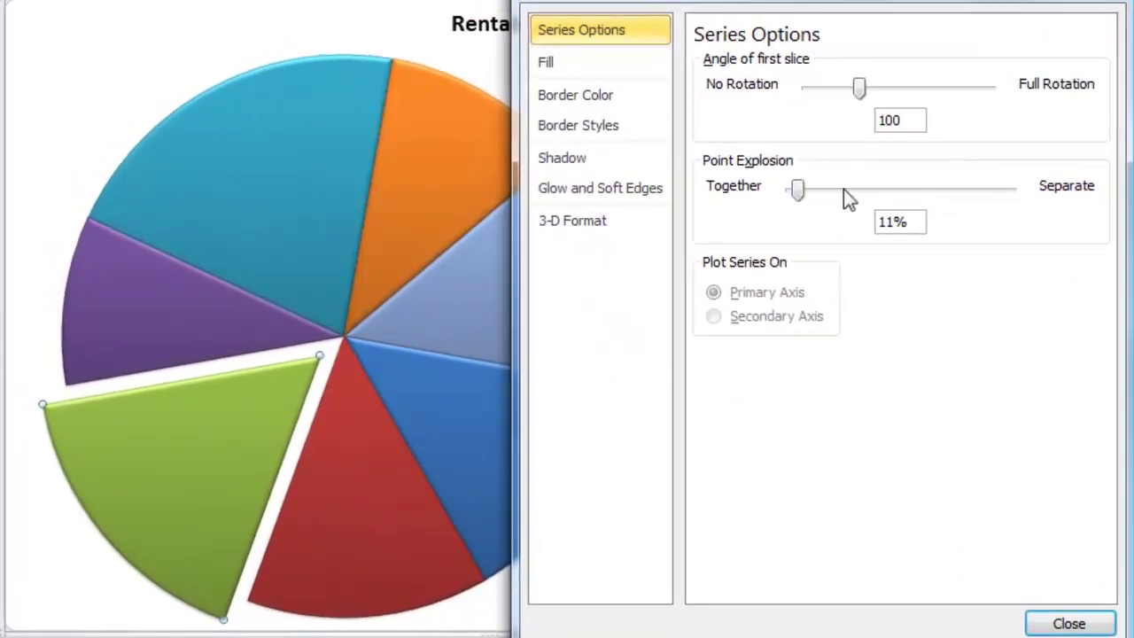
pyautogui.click(894, 194)
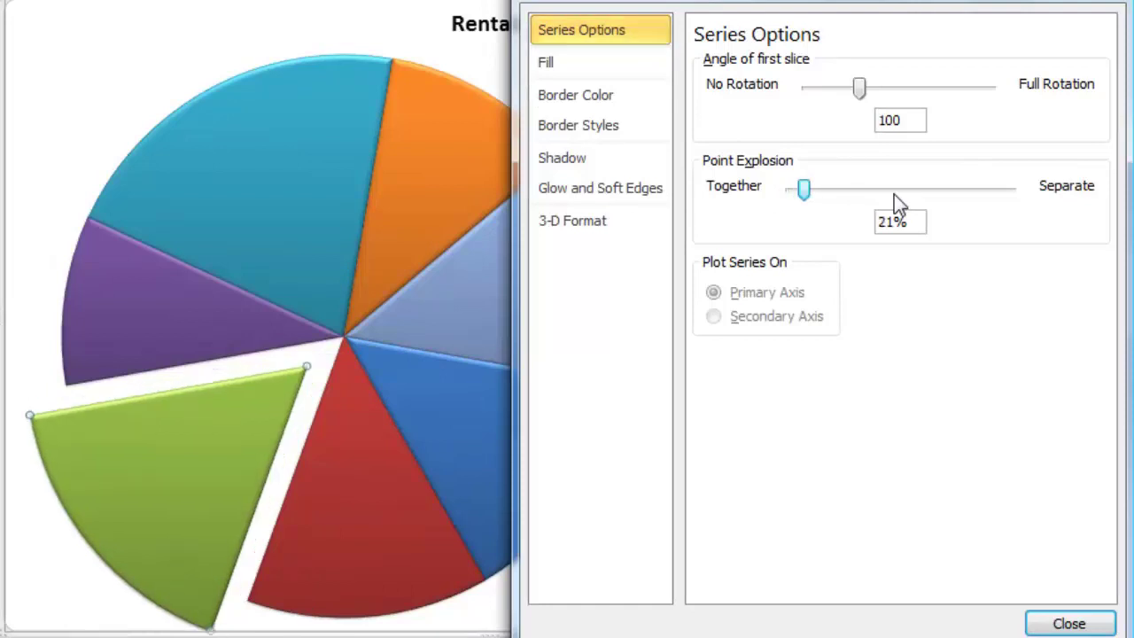
pyautogui.click(893, 194)
pyautogui.click(793, 193)
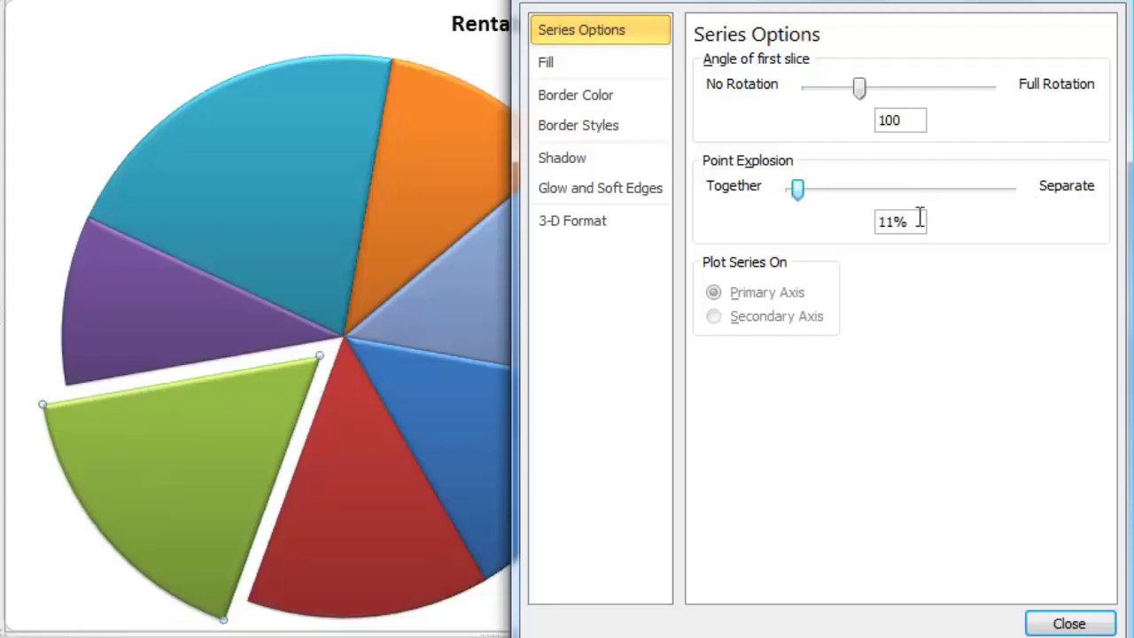
pyautogui.moveTo(916, 220); pyautogui.dragTo(863, 227)
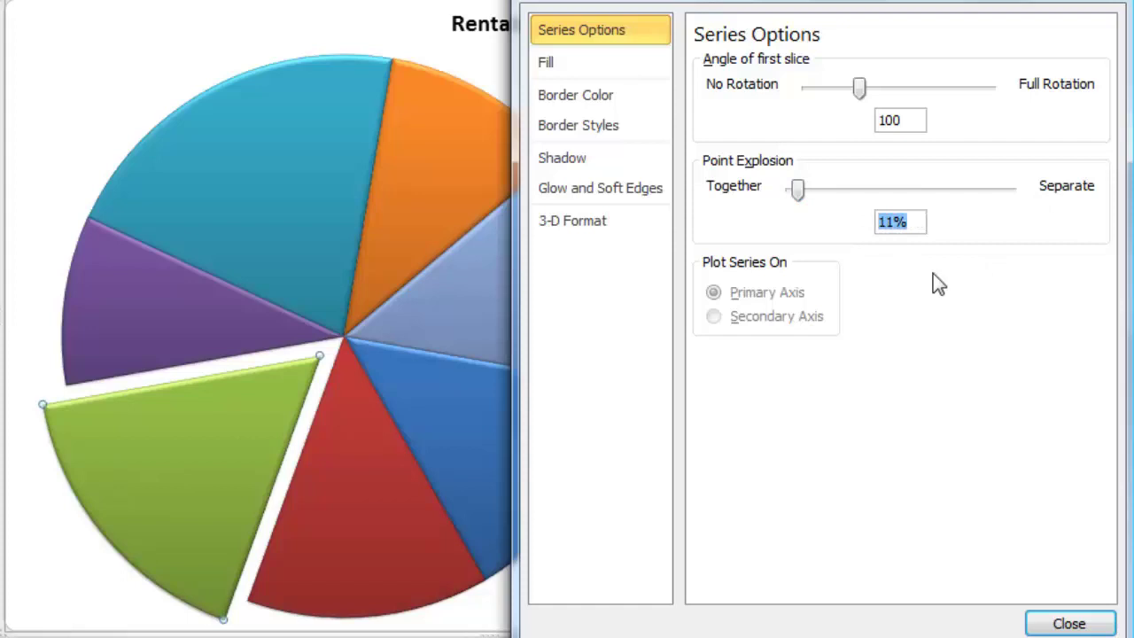
pyautogui.write('10%')
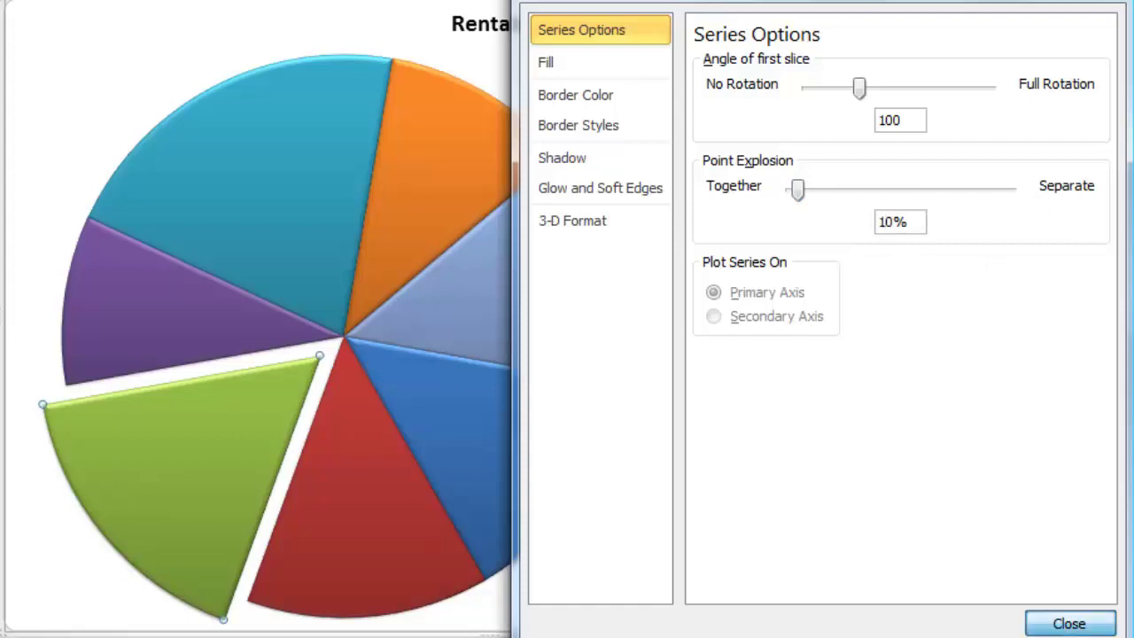
pyautogui.click(1069, 623)
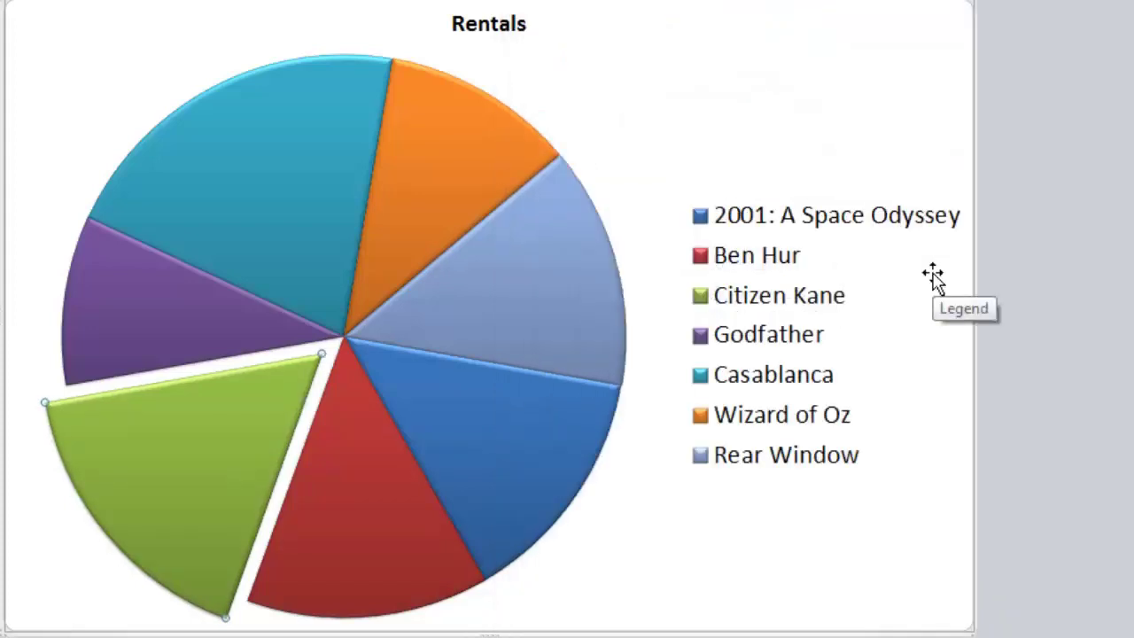
# Step: Give the Citizen Kane slice a linear gradient fill using the gold preset in the fourth row, fourth column of the preset colors
pyautogui.doubleClick(203, 438)
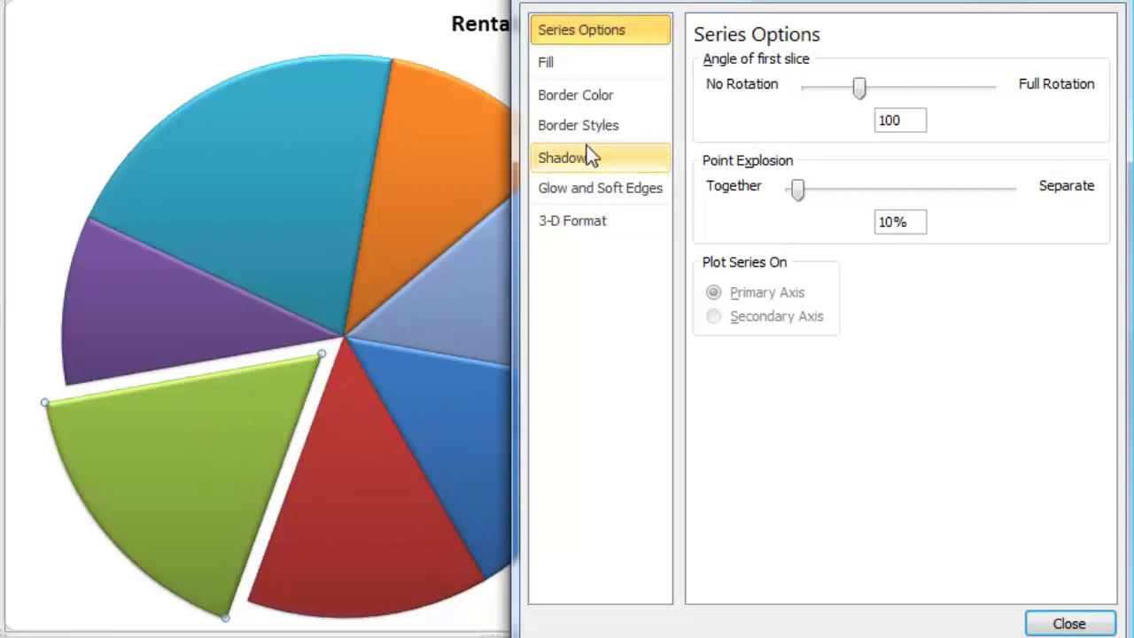
pyautogui.click(606, 58)
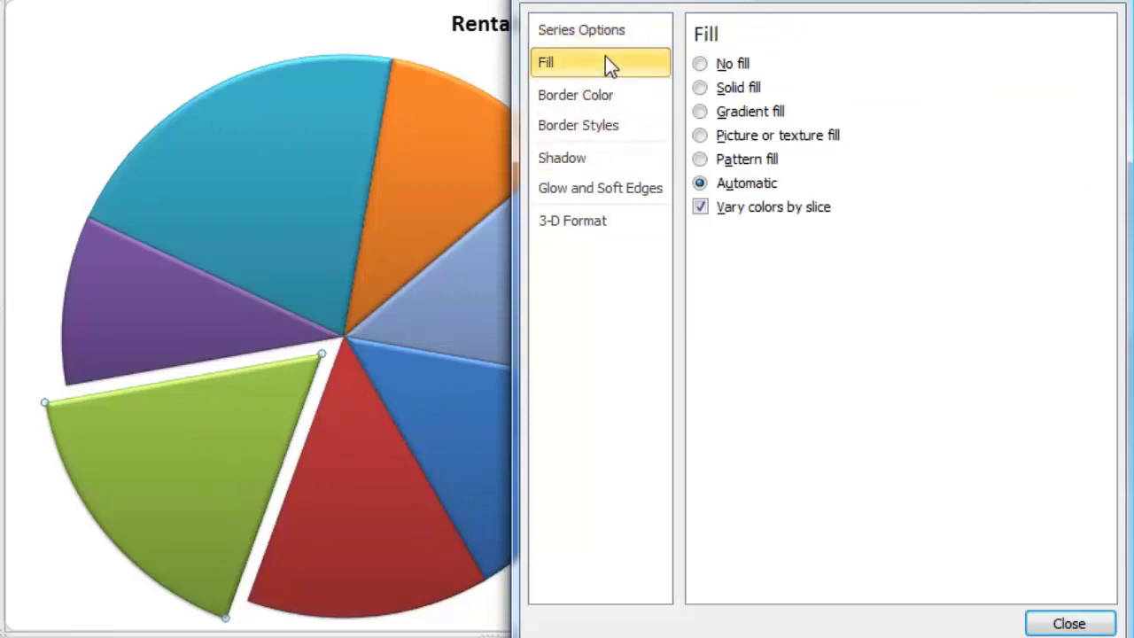
pyautogui.click(742, 115)
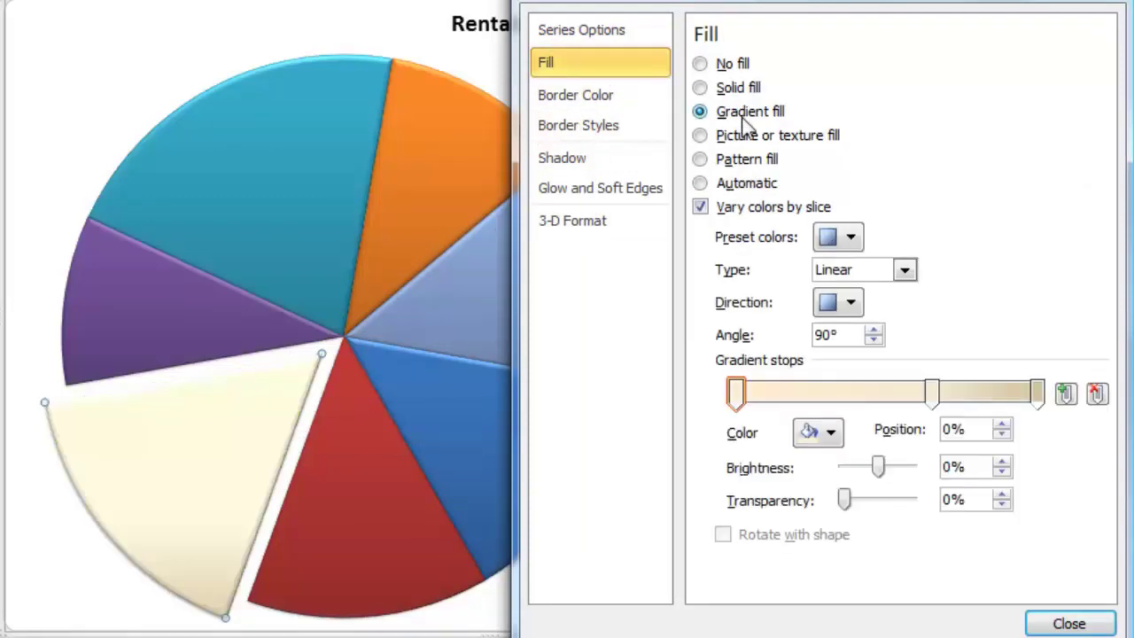
pyautogui.click(905, 270)
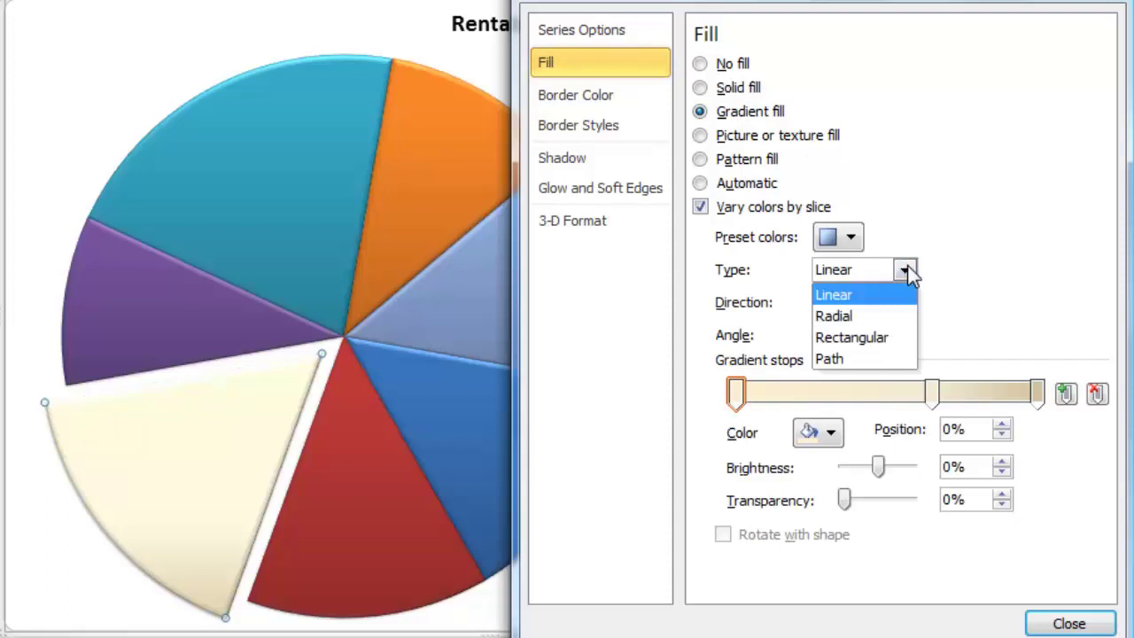
pyautogui.click(905, 271)
pyautogui.click(849, 239)
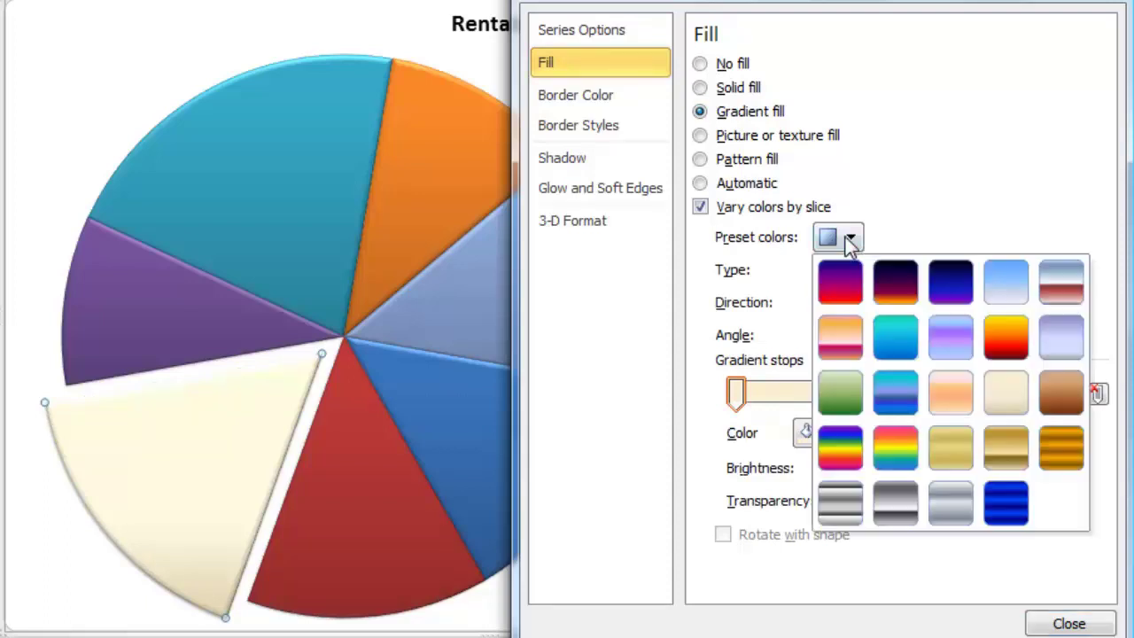
pyautogui.click(994, 441)
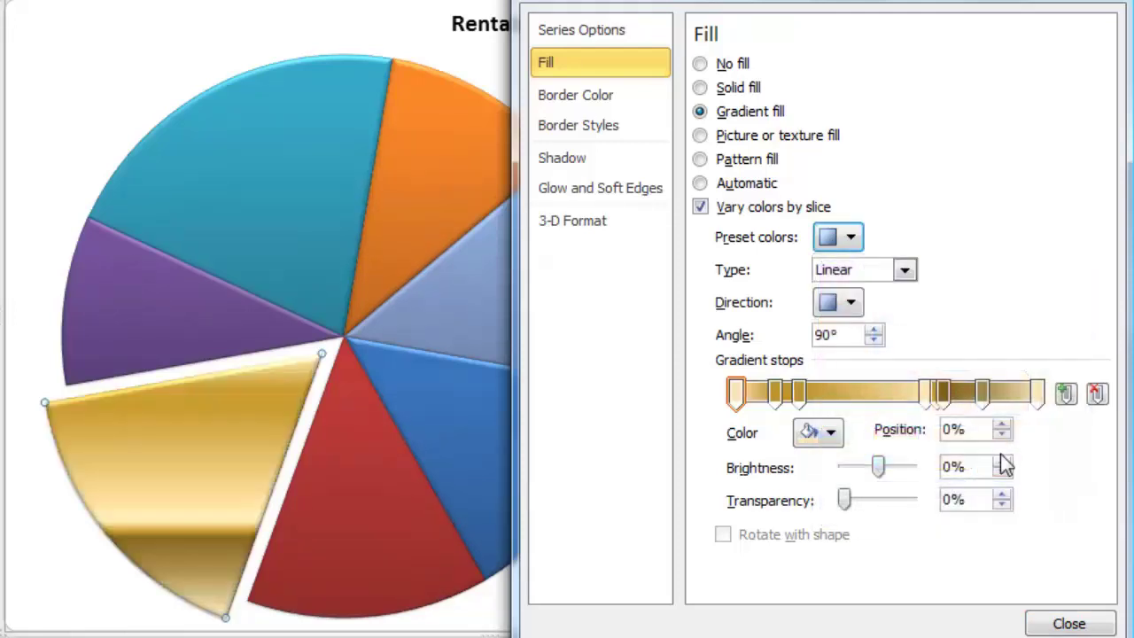
pyautogui.click(1069, 626)
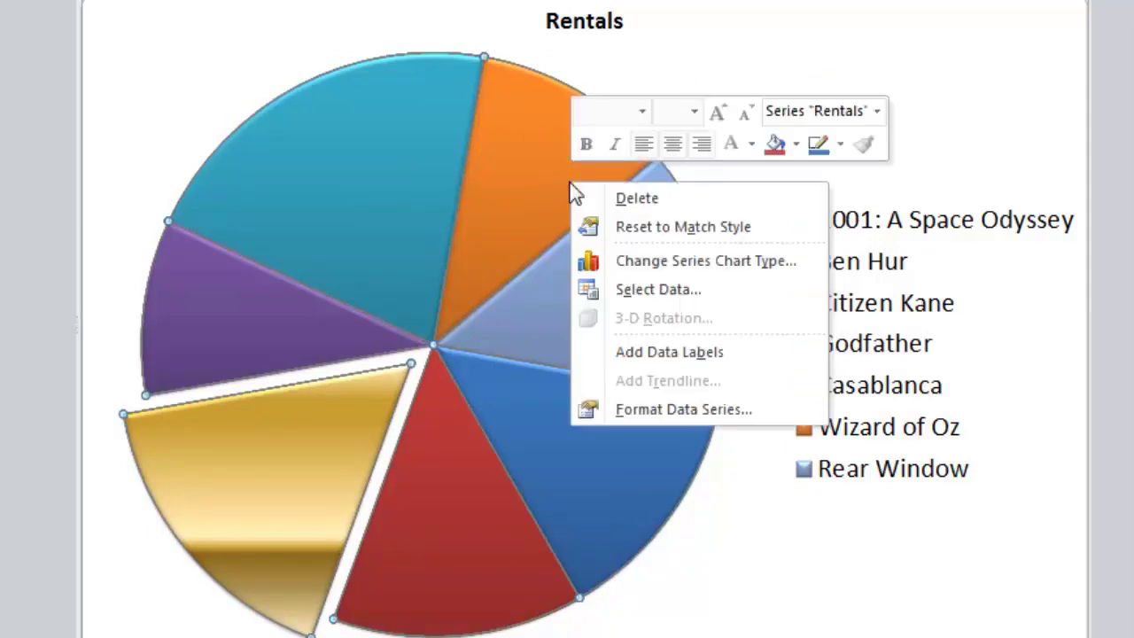
# Step: Add data labels to all slices of the Rentals series
pyautogui.click(637, 352)
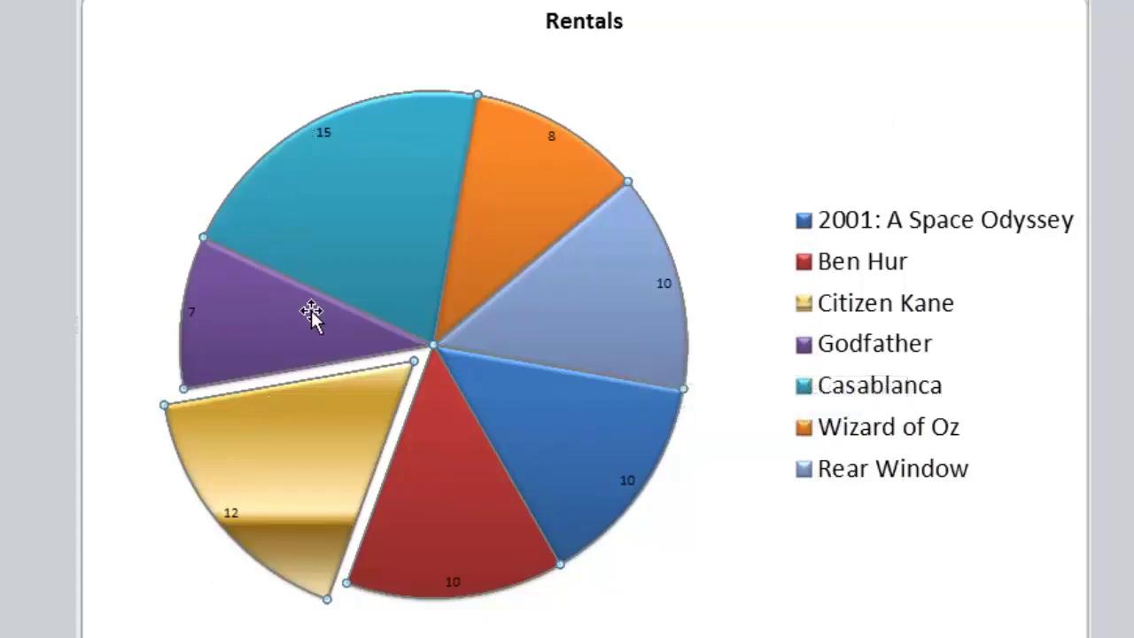
pyautogui.moveTo(312, 312)
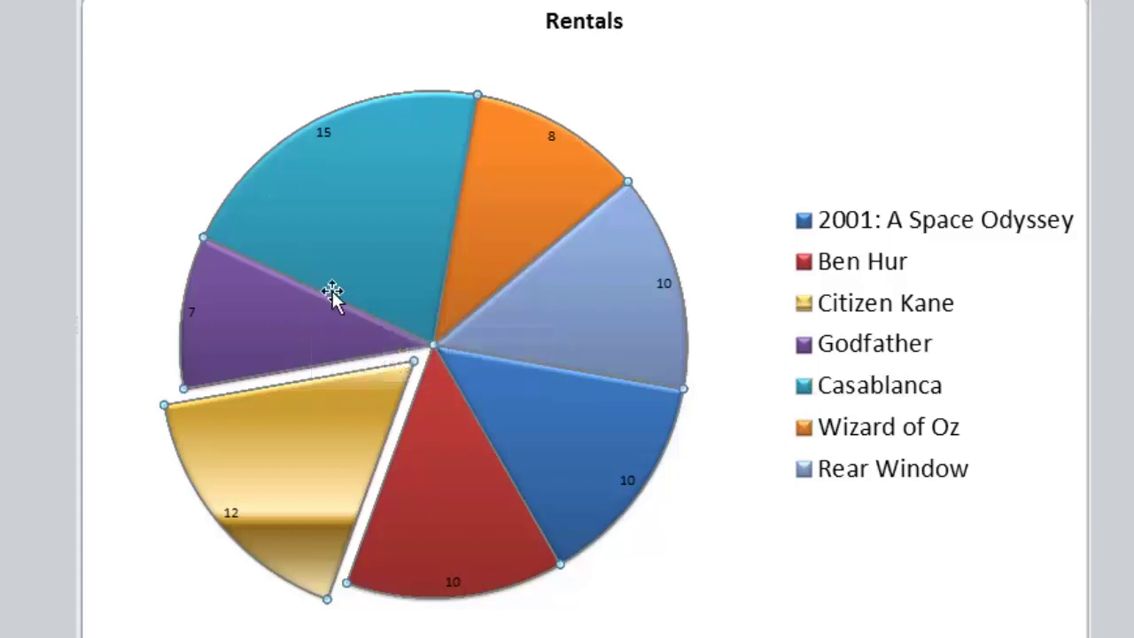
pyautogui.moveTo(332, 294)
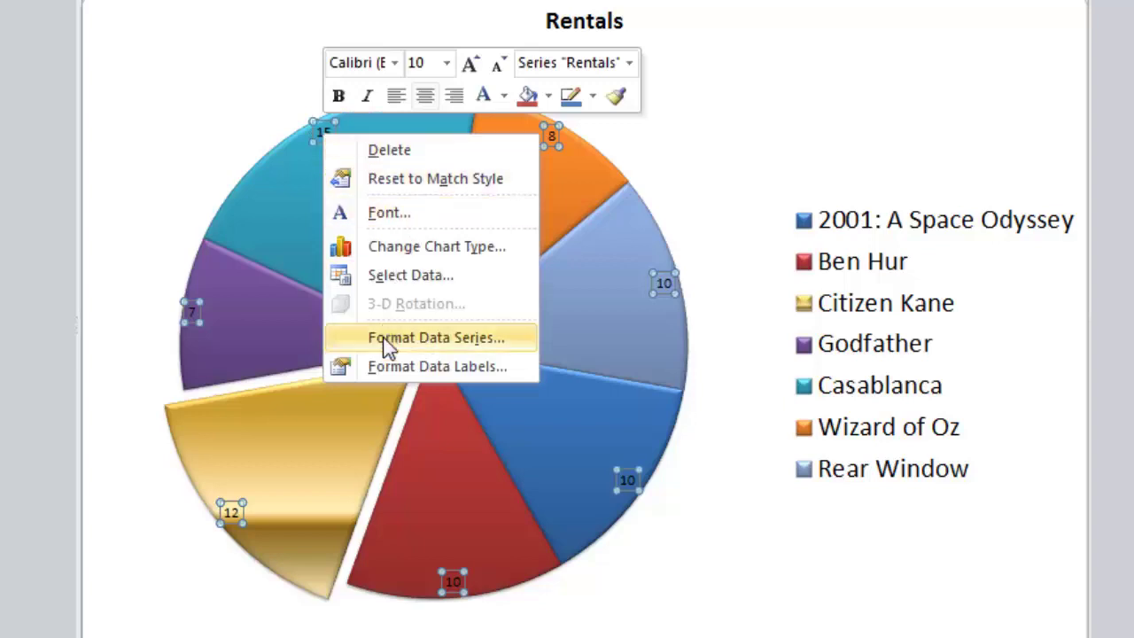
# Step: Format the pie's data labels to contain the percentage instead of the value
pyautogui.click(425, 366)
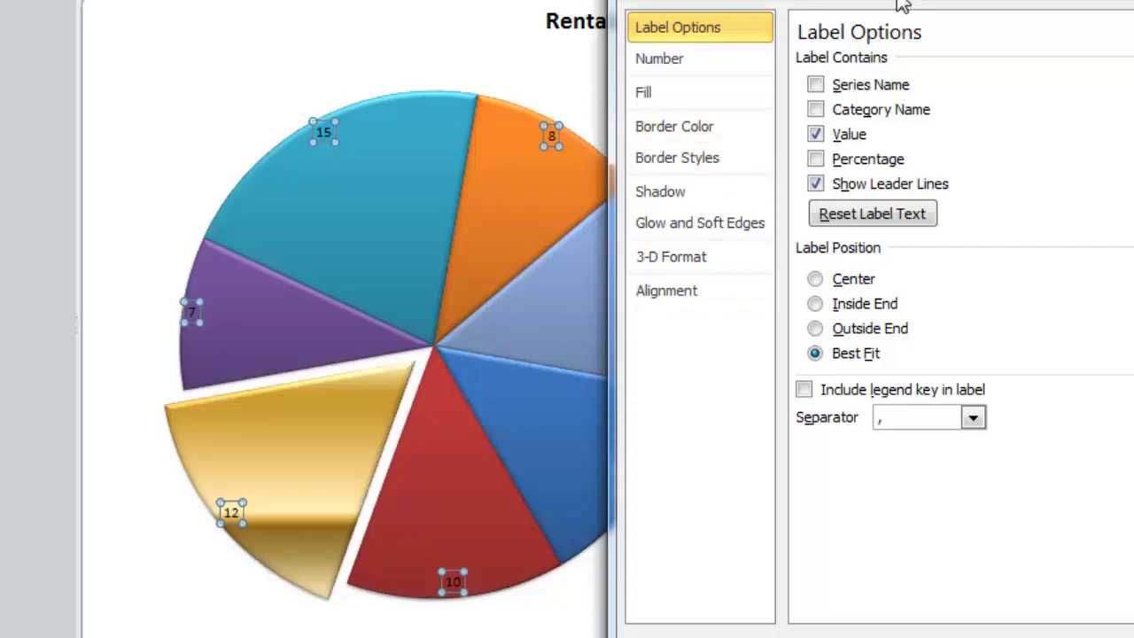
pyautogui.moveTo(902, 4); pyautogui.dragTo(822, 0)
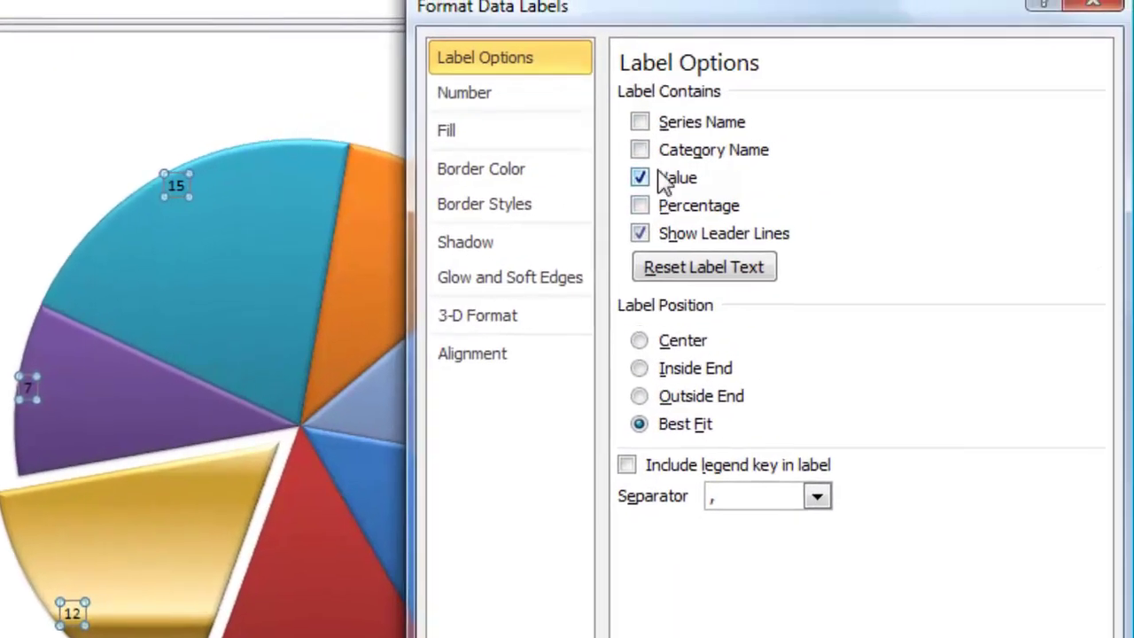
pyautogui.click(639, 178)
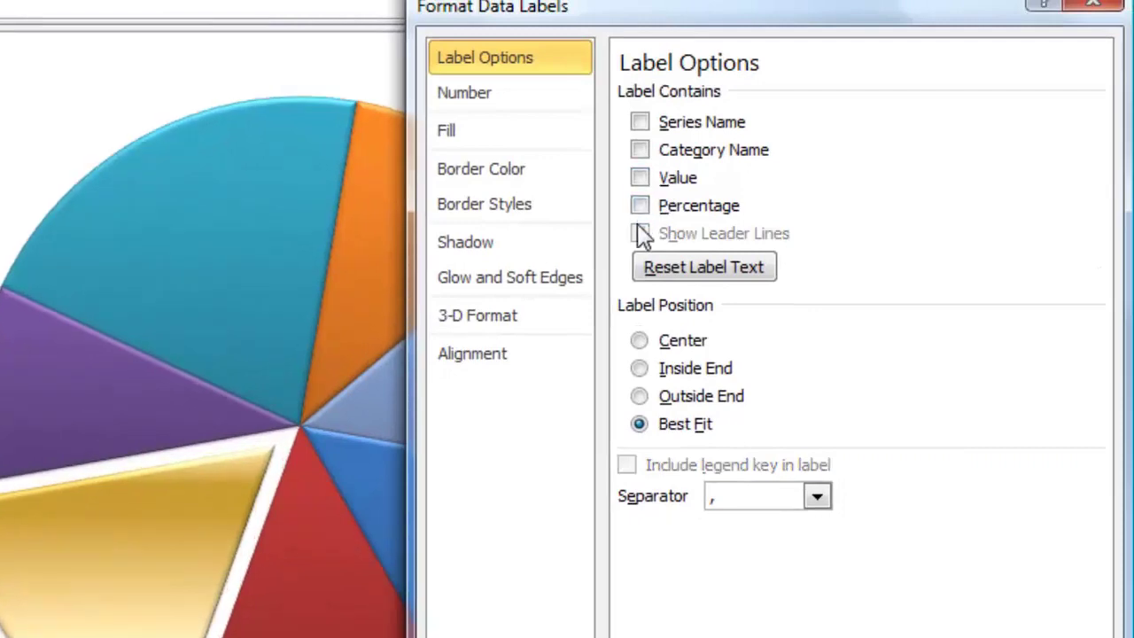
pyautogui.click(647, 206)
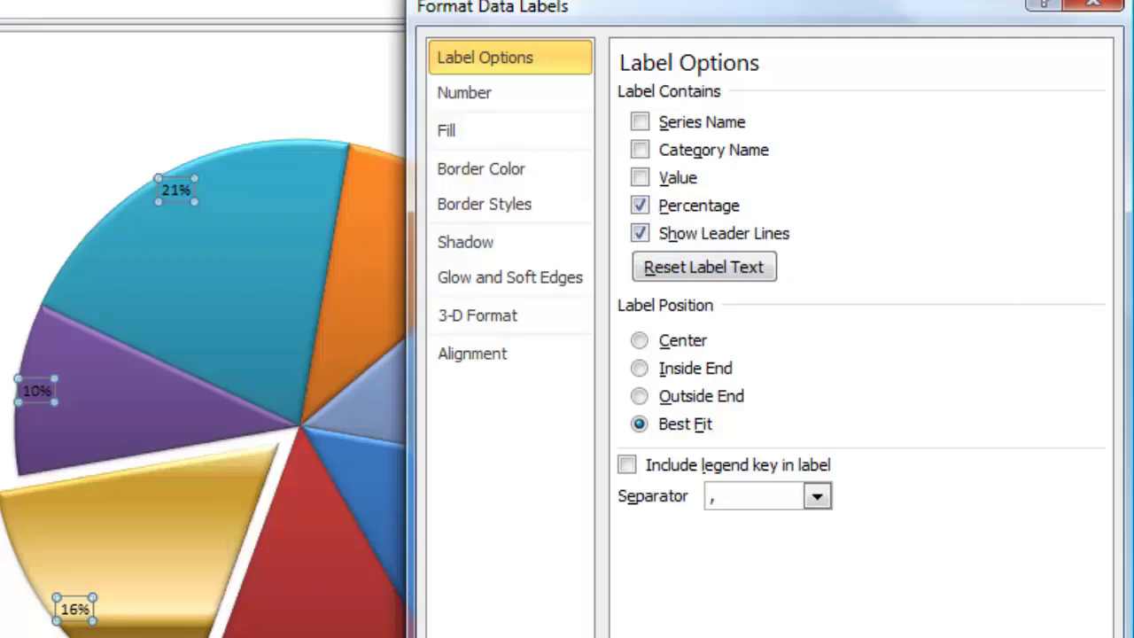
pyautogui.press('Escape')
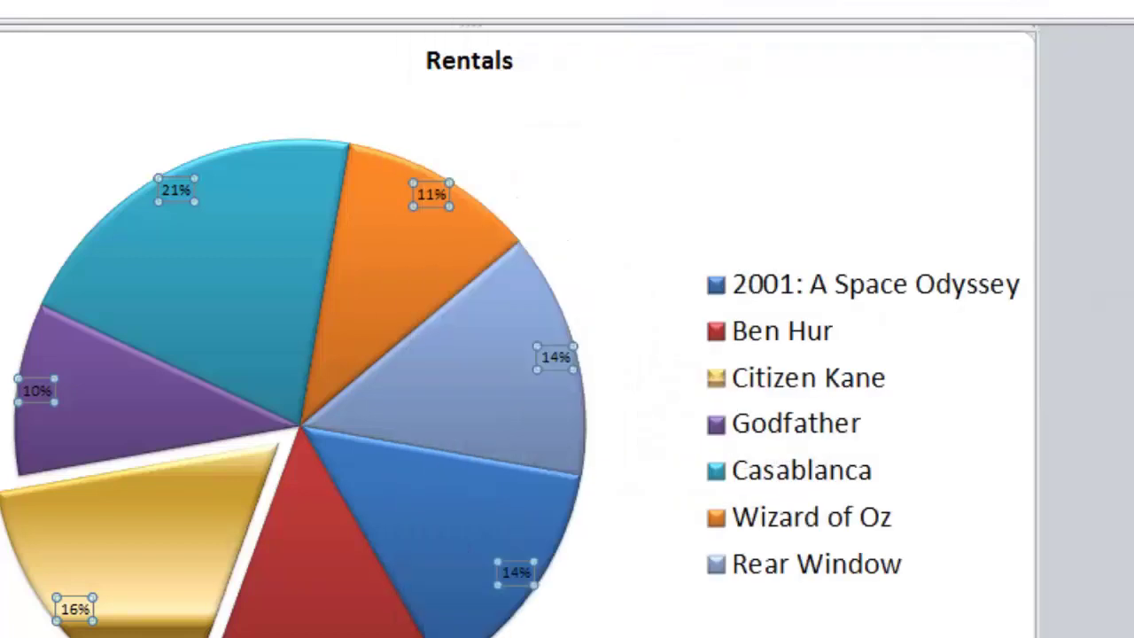
# Step: Move the Casablanca slice's percentage label outside the pie to its upper left and select its leader line
pyautogui.click(178, 189)
pyautogui.moveTo(175, 185); pyautogui.dragTo(93, 134)
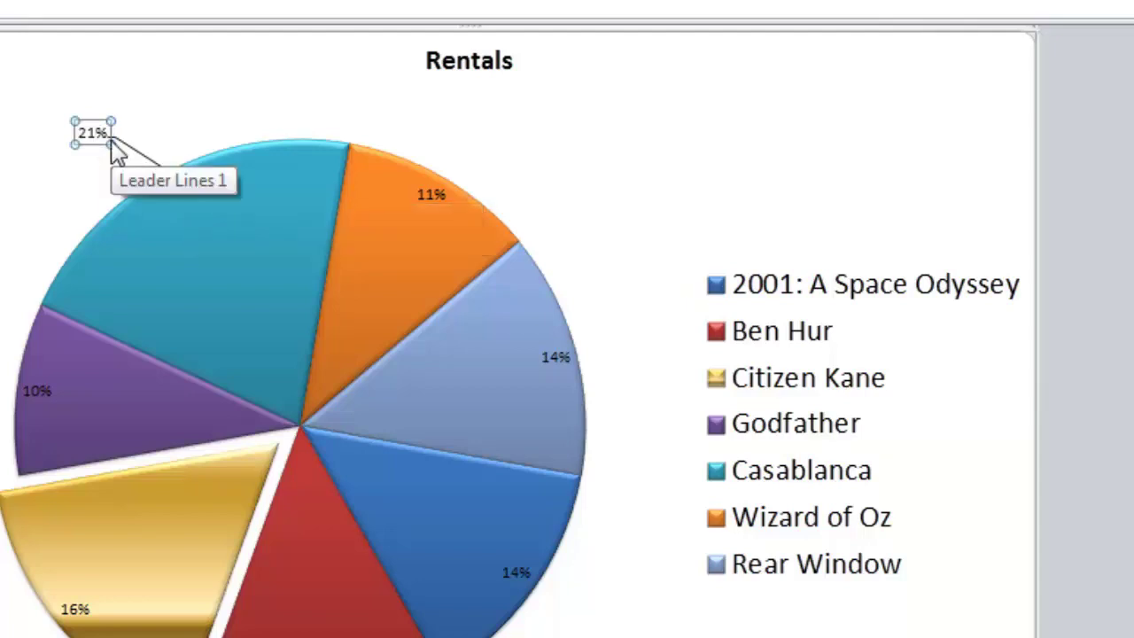
pyautogui.click(149, 169)
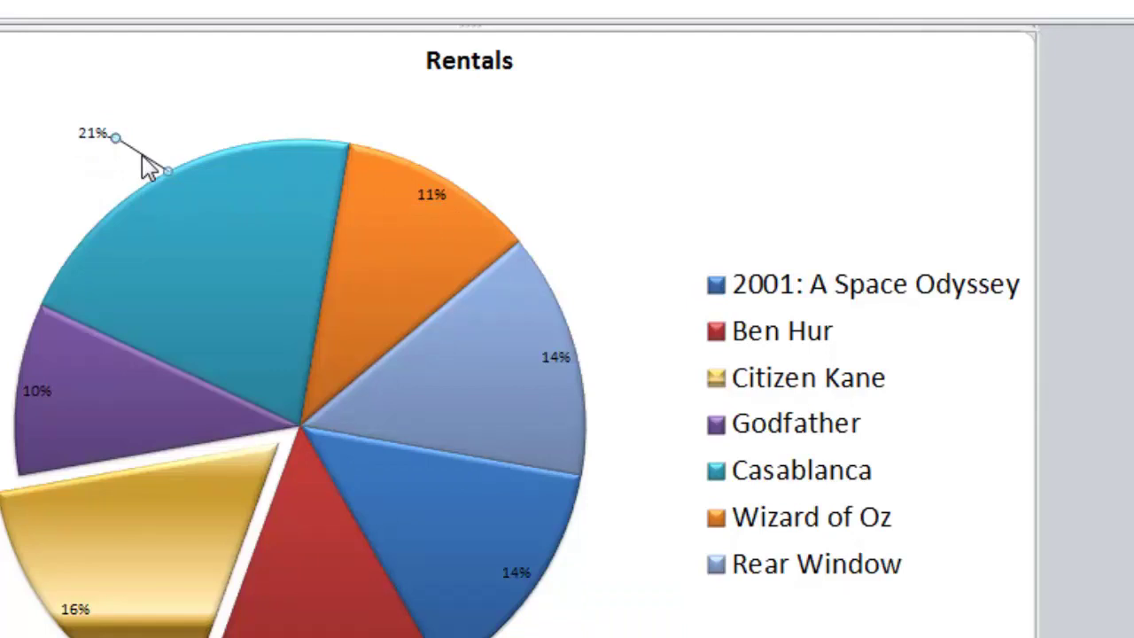
# Step: Remove the leader line and move the Casablanca slice's percentage label back inside its slice
pyautogui.moveTo(93, 135); pyautogui.dragTo(113, 151)
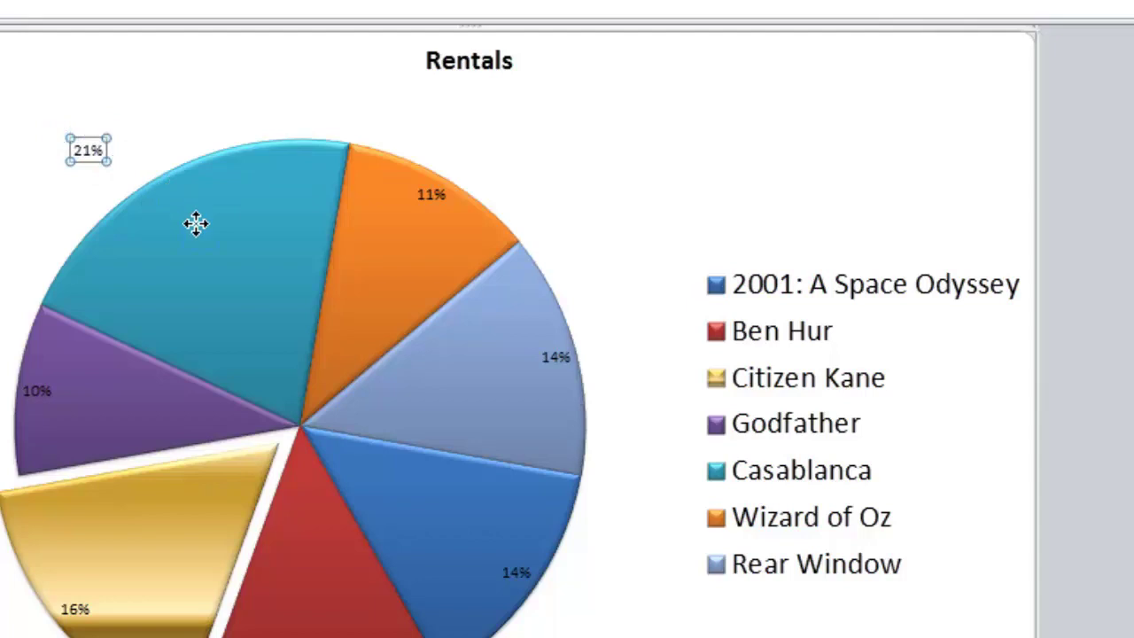
pyautogui.moveTo(196, 224); pyautogui.dragTo(198, 232)
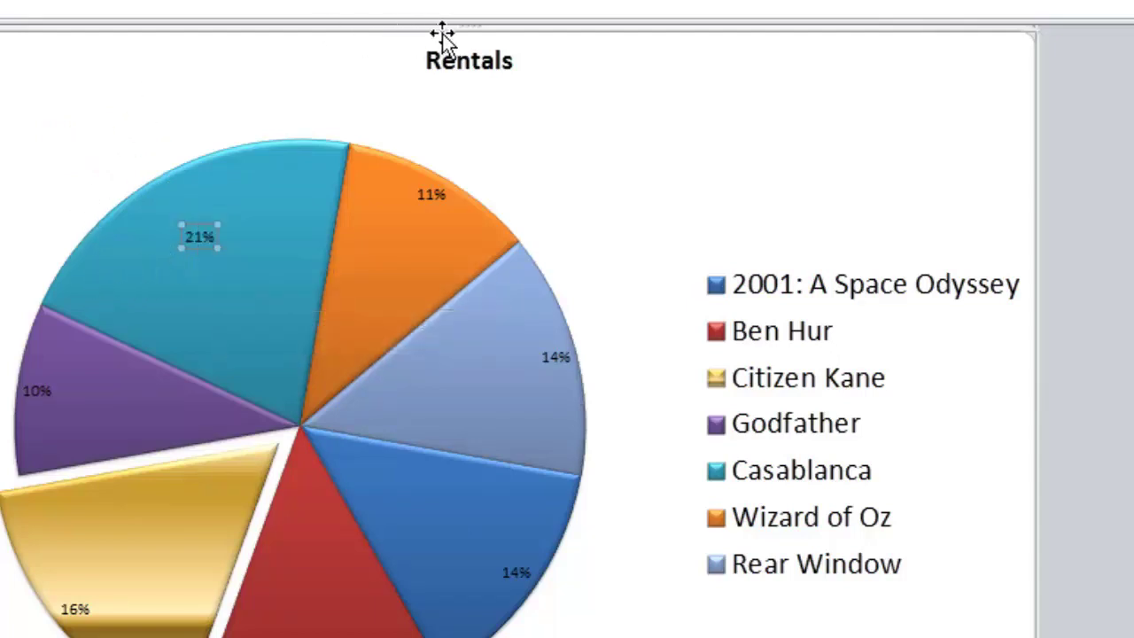
# Step: Fill the chart area with the Canvas texture
pyautogui.click(905, 104)
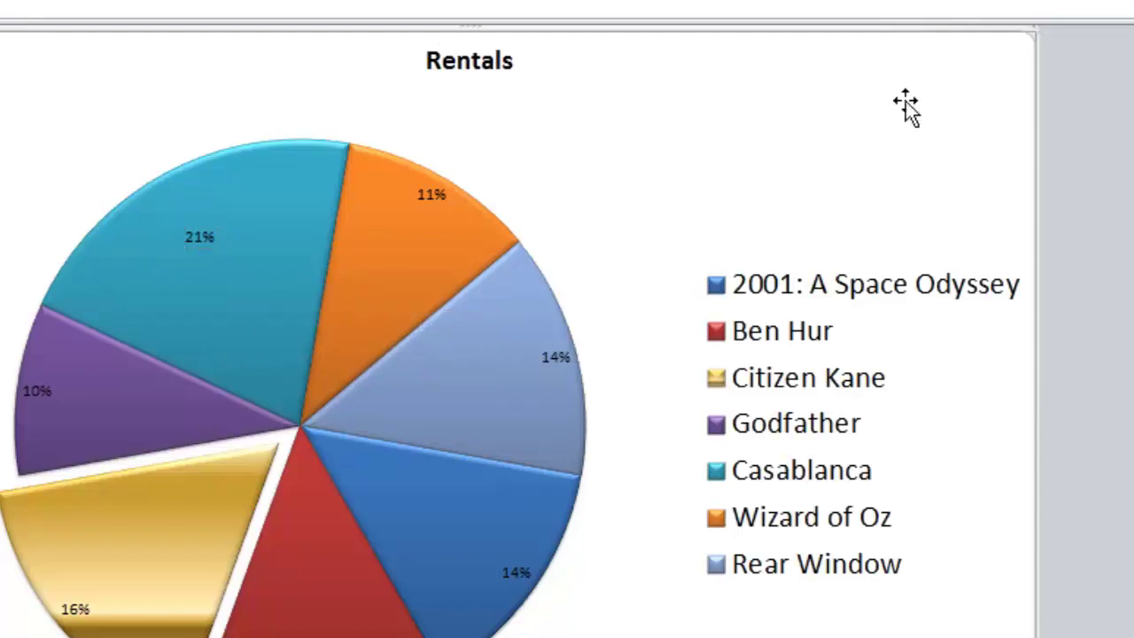
pyautogui.rightClick(906, 109)
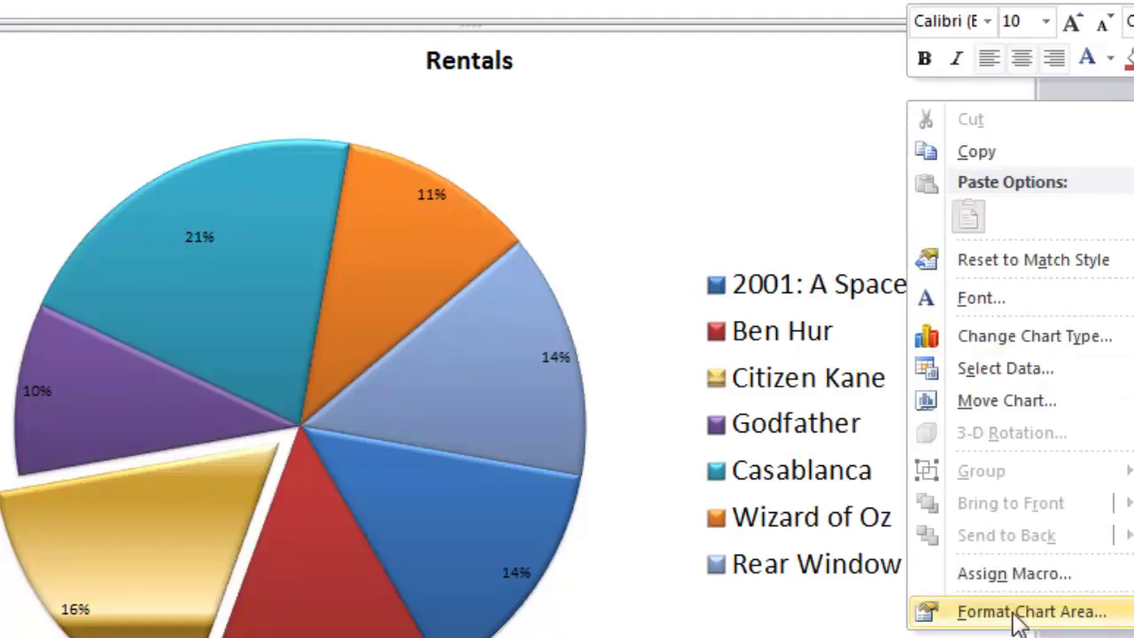
pyautogui.click(1018, 611)
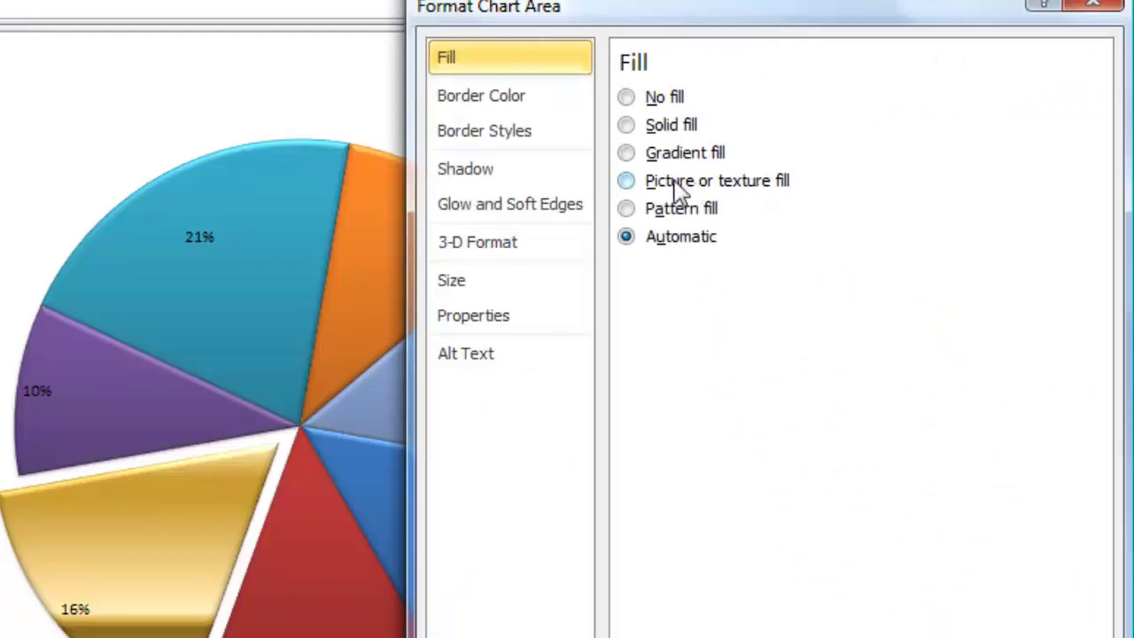
pyautogui.click(683, 186)
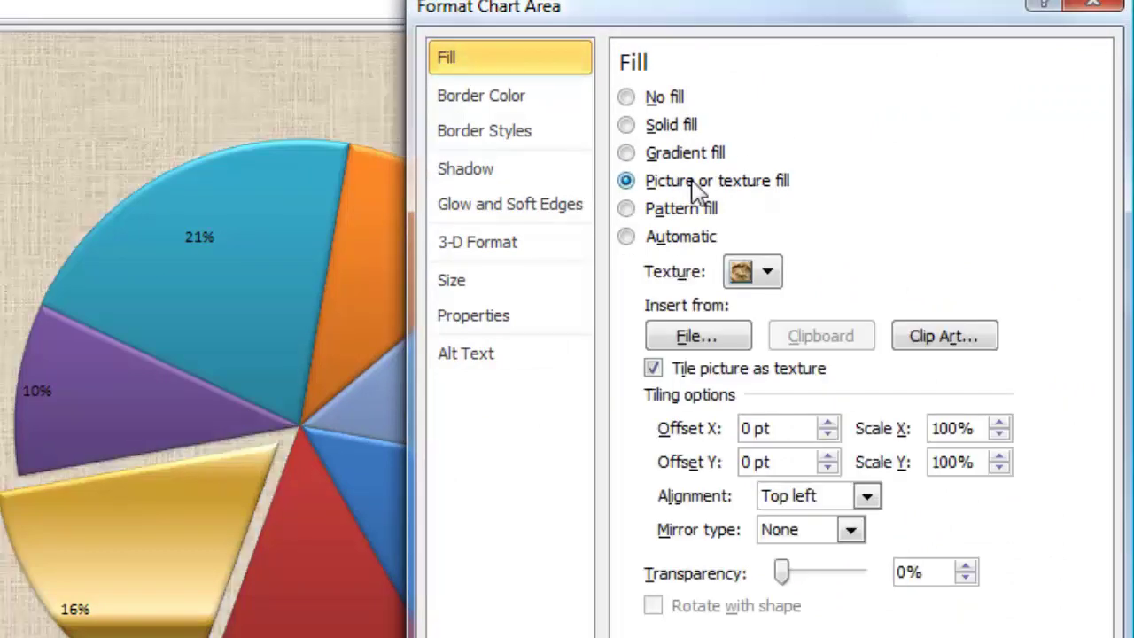
pyautogui.click(769, 272)
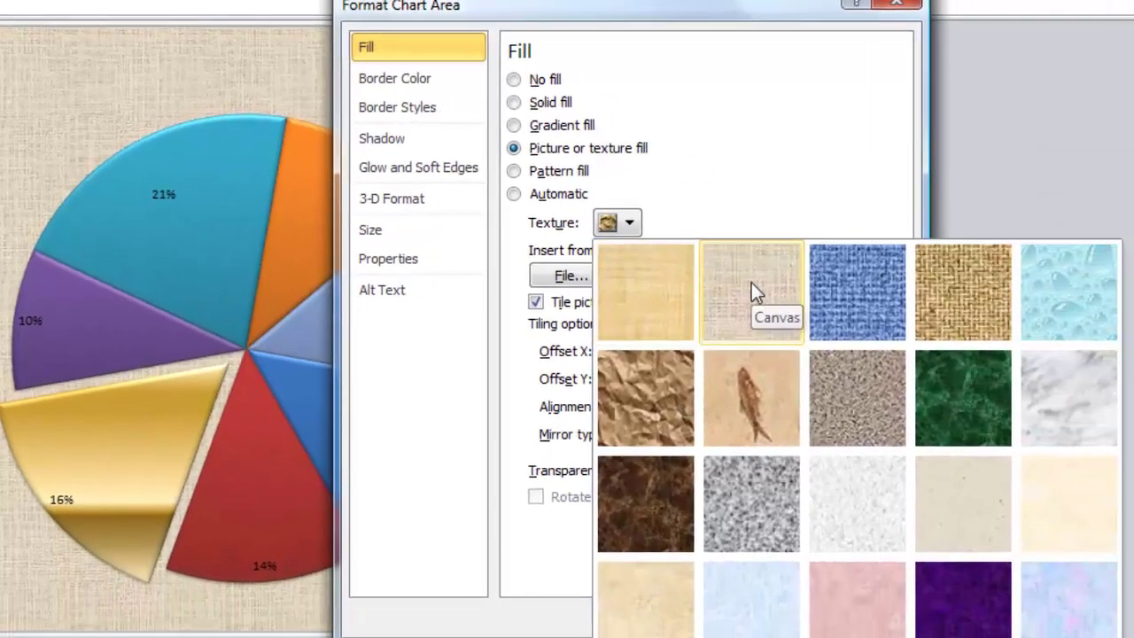
pyautogui.click(751, 283)
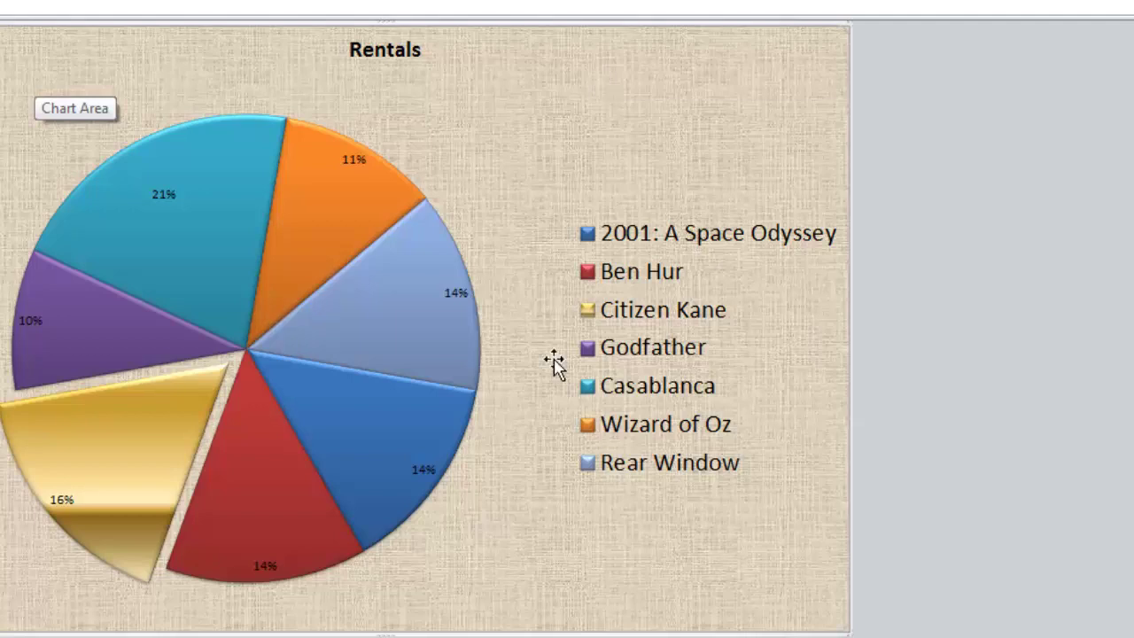
# Step: Give the legend a solid fill in the lightest olive green theme tint and move it slightly up and to the left
pyautogui.click(615, 351)
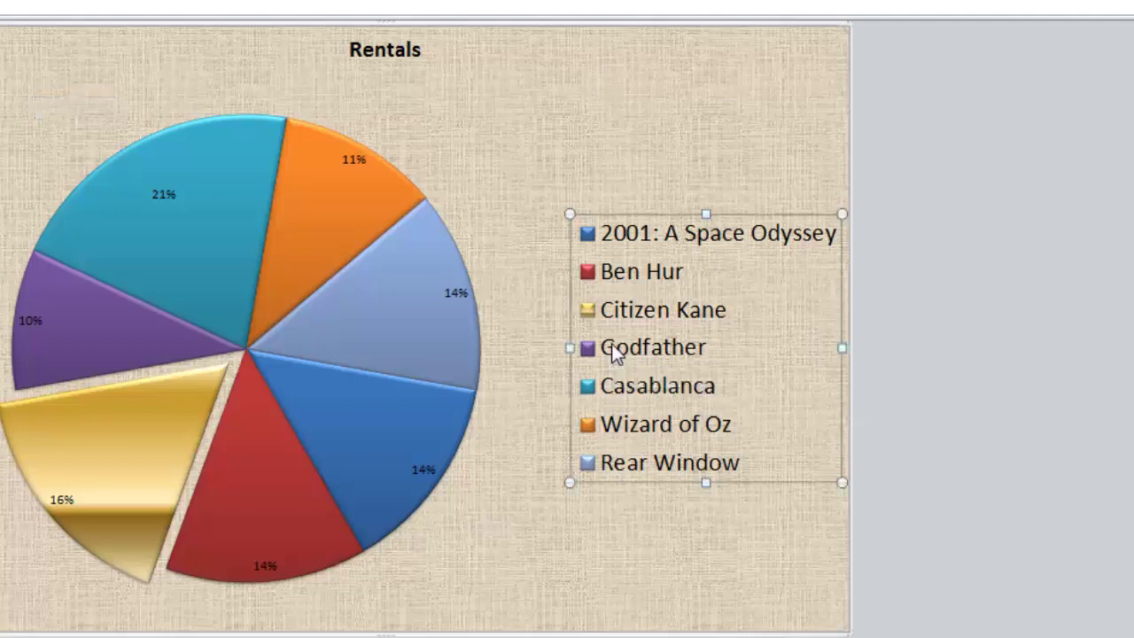
pyautogui.rightClick(613, 346)
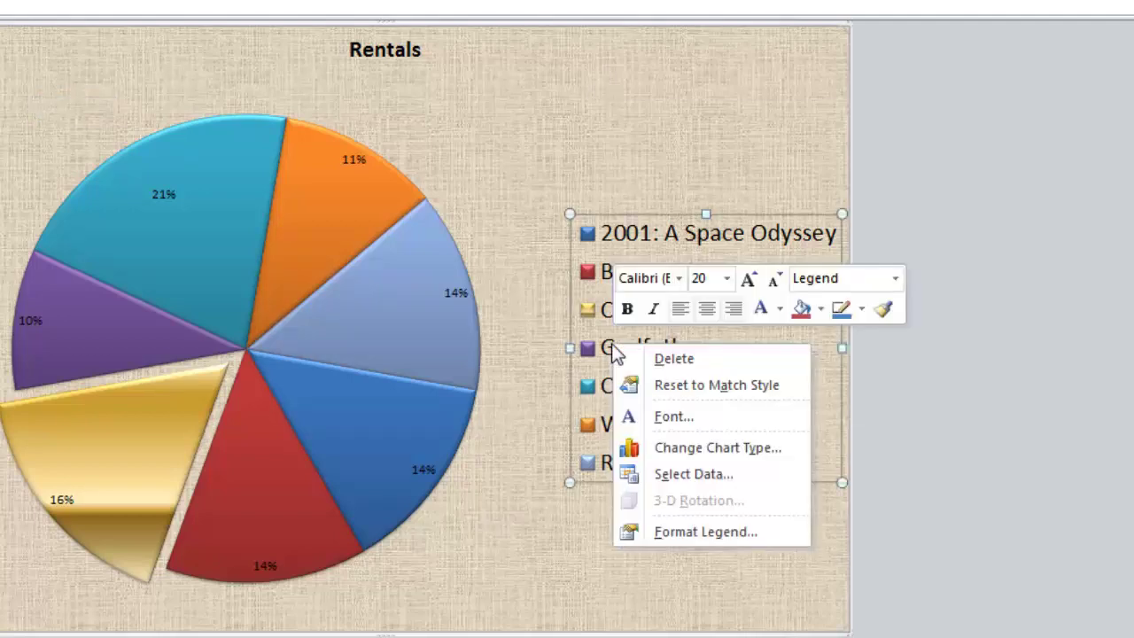
pyautogui.click(675, 531)
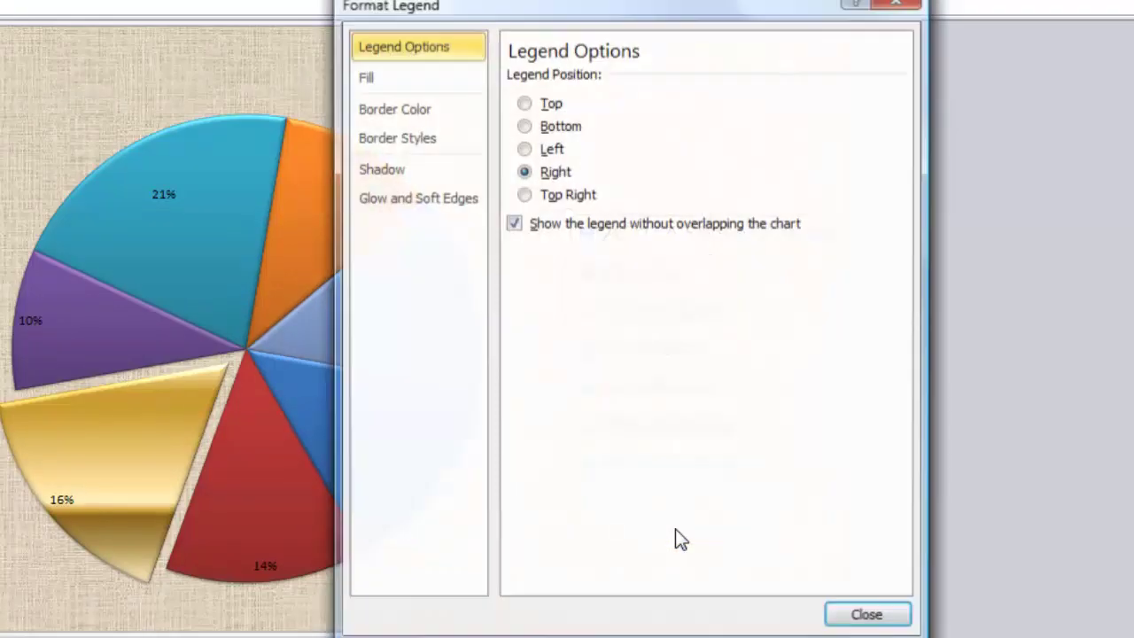
pyautogui.click(404, 78)
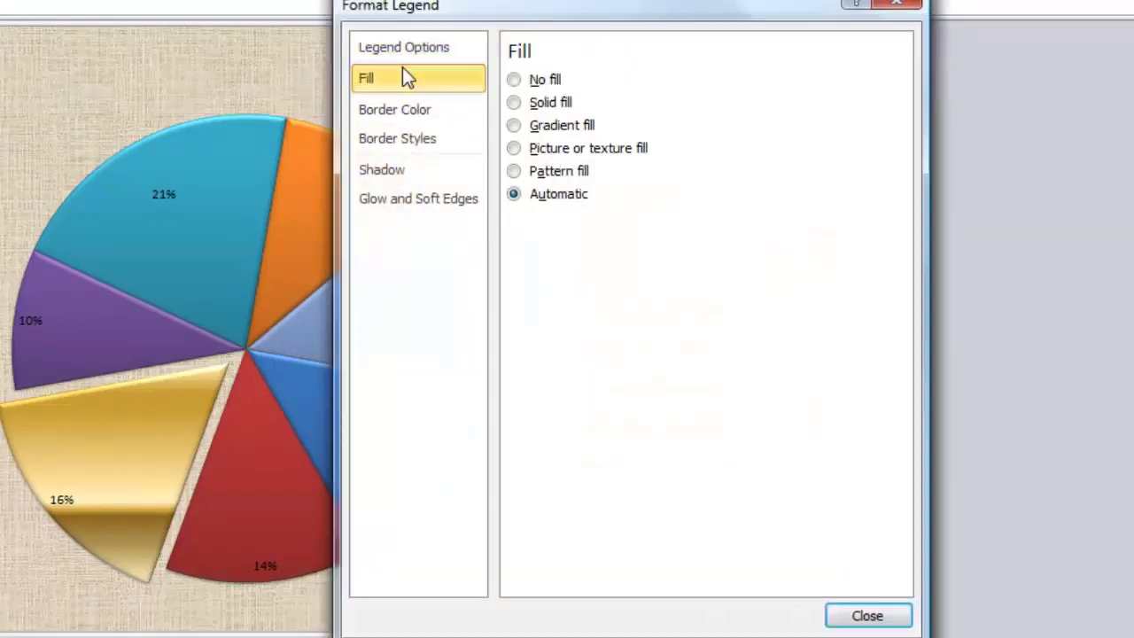
pyautogui.click(545, 105)
pyautogui.click(629, 247)
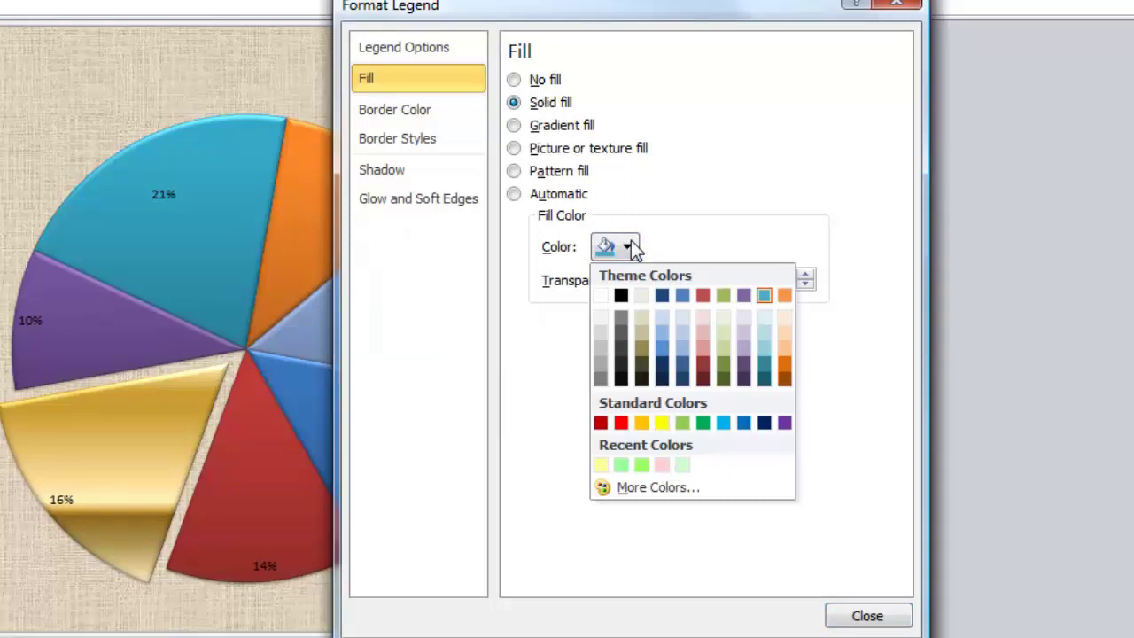
pyautogui.click(722, 316)
pyautogui.click(871, 614)
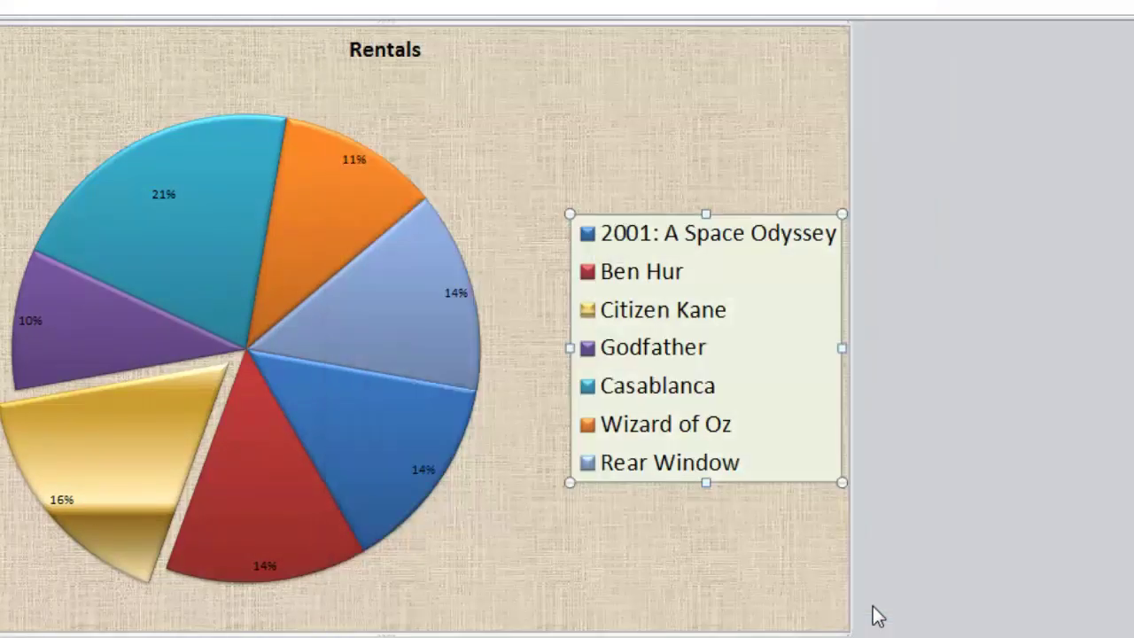
pyautogui.moveTo(785, 352); pyautogui.dragTo(771, 323)
pyautogui.click(913, 364)
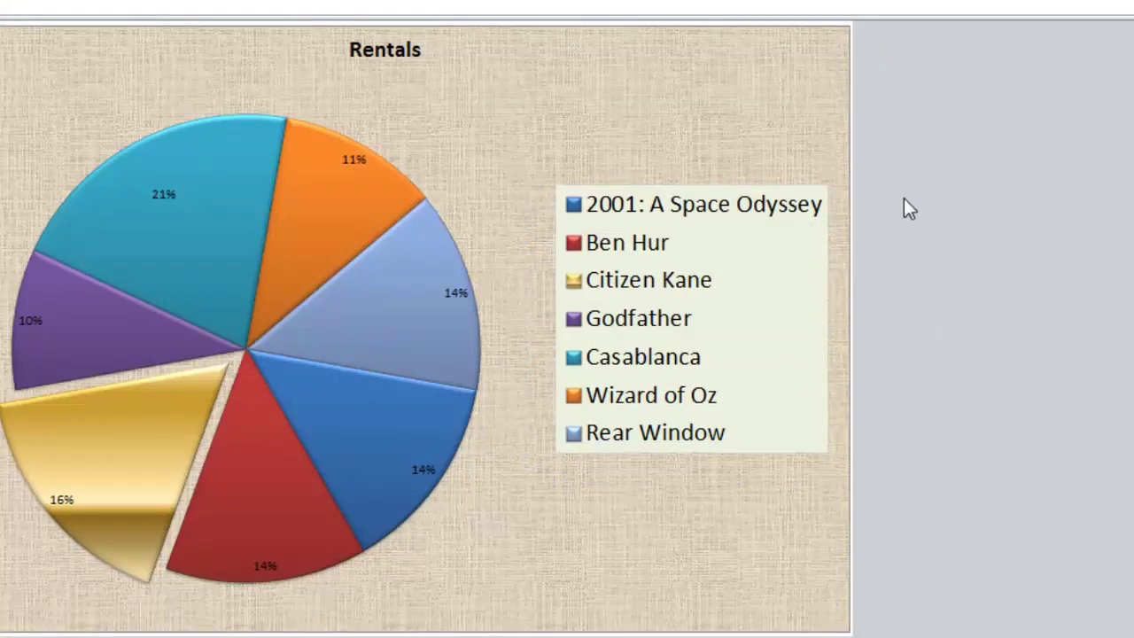
# Step: Delete the legend from the chart
pyautogui.click(742, 261)
pyautogui.press('Delete')
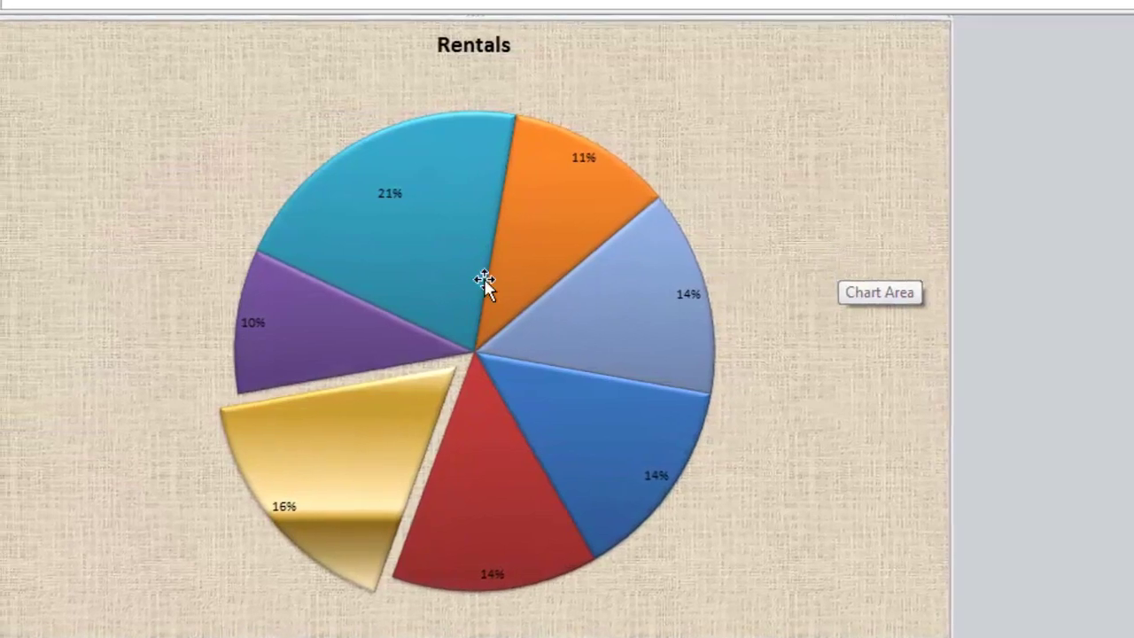
# Step: Include the category name together with the percentage in all of the pie's data labels
pyautogui.moveTo(359, 184)
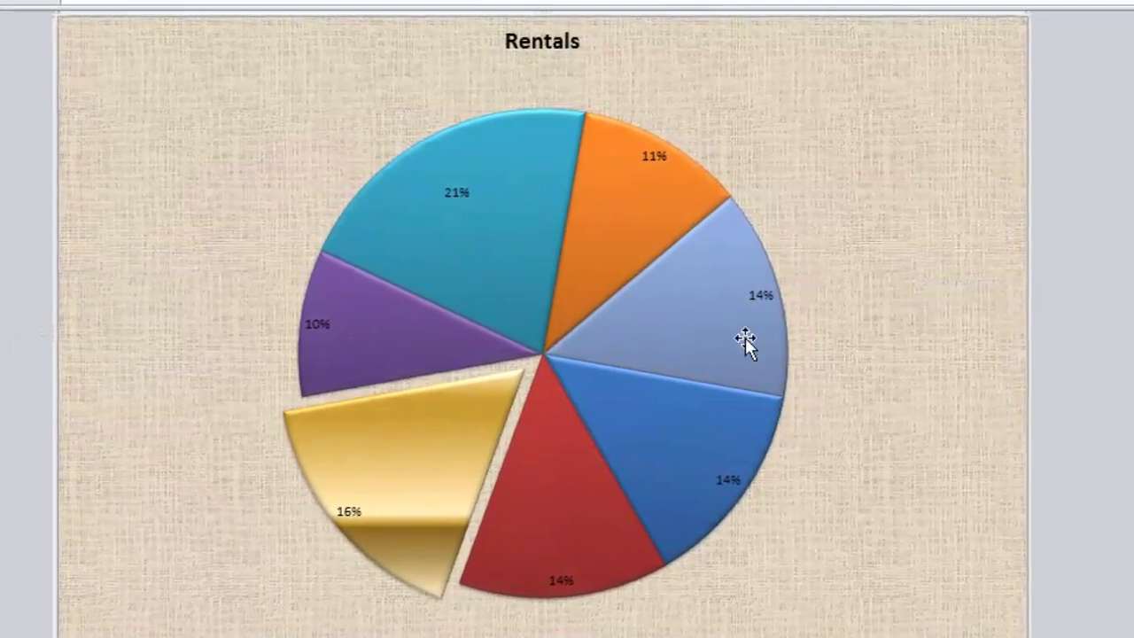
pyautogui.click(496, 188)
pyautogui.rightClick(496, 190)
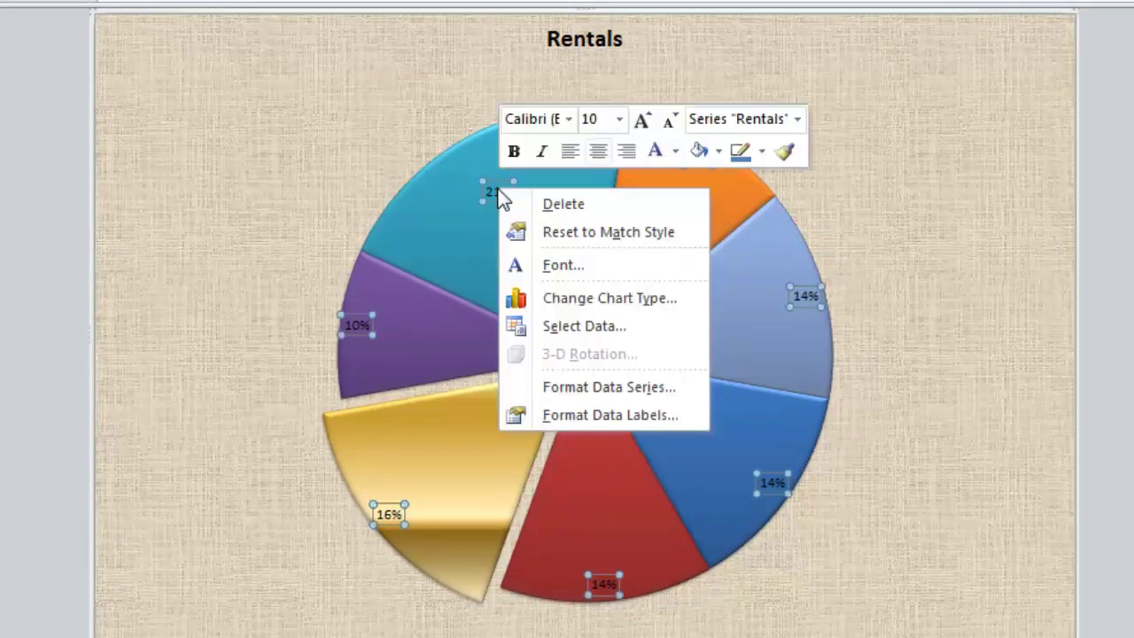
pyautogui.click(577, 414)
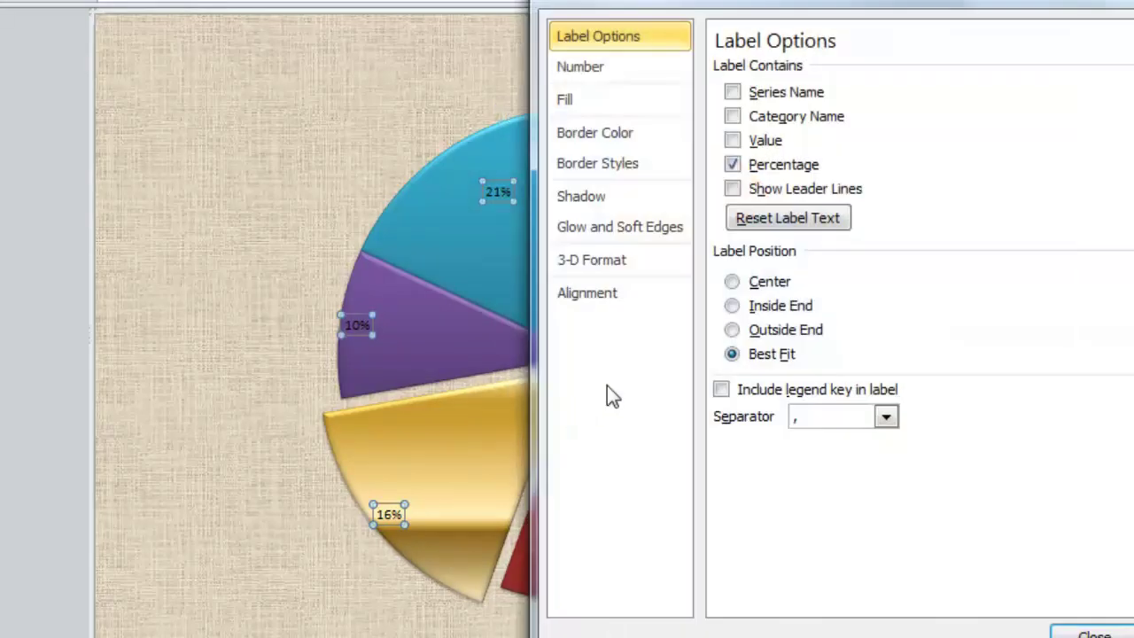
pyautogui.click(733, 116)
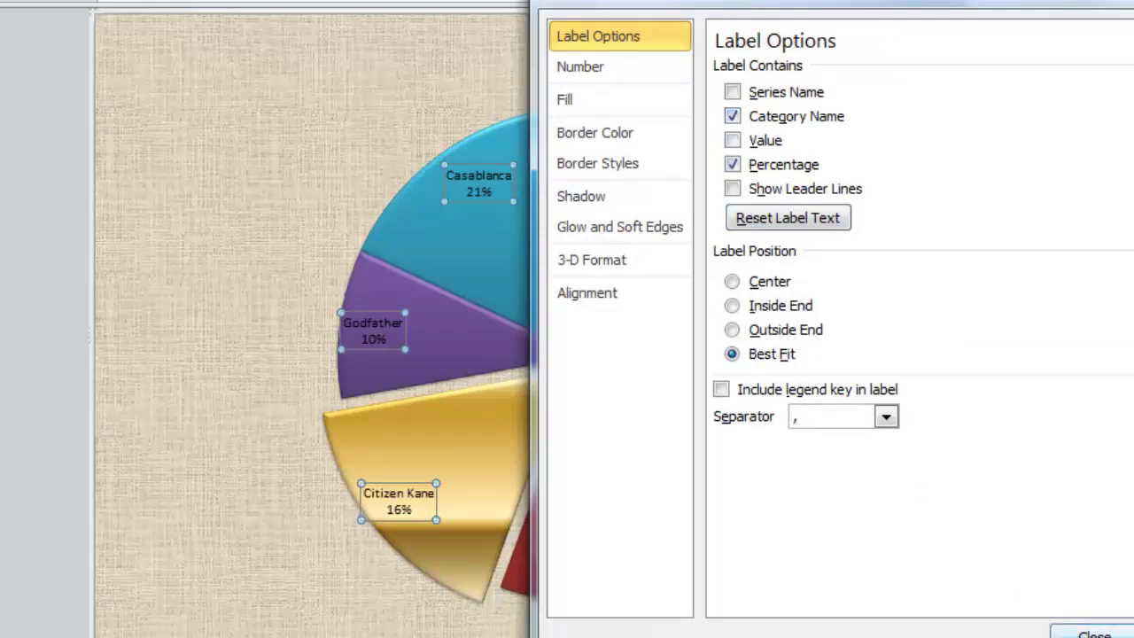
pyautogui.click(1094, 633)
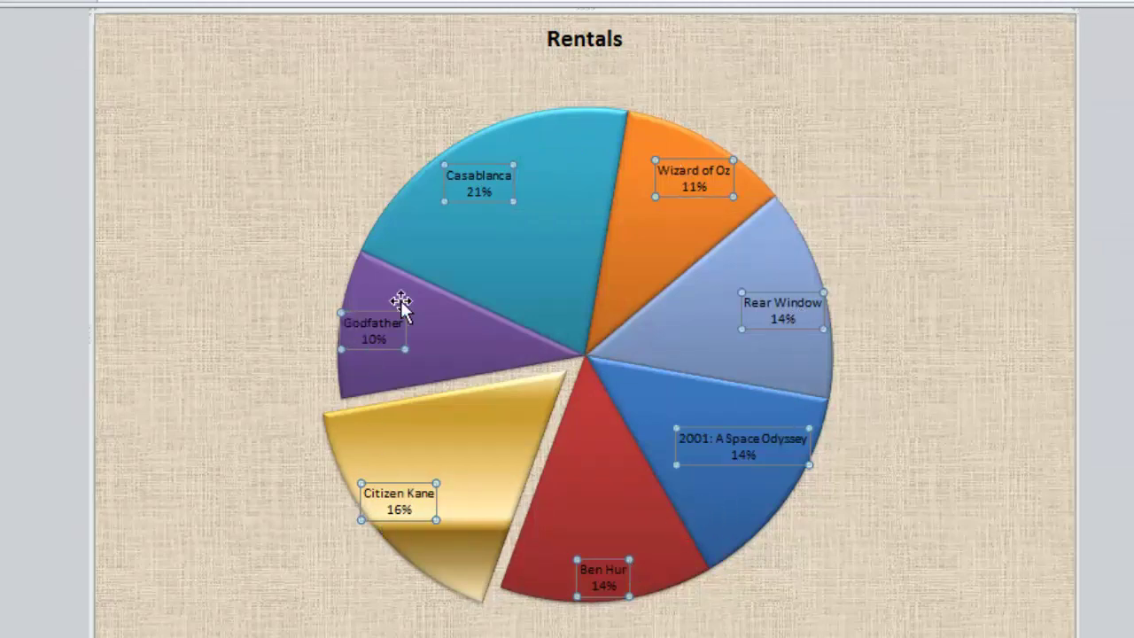
# Step: Set the font size of all data labels to 16 and their font color to white
pyautogui.rightClick(482, 193)
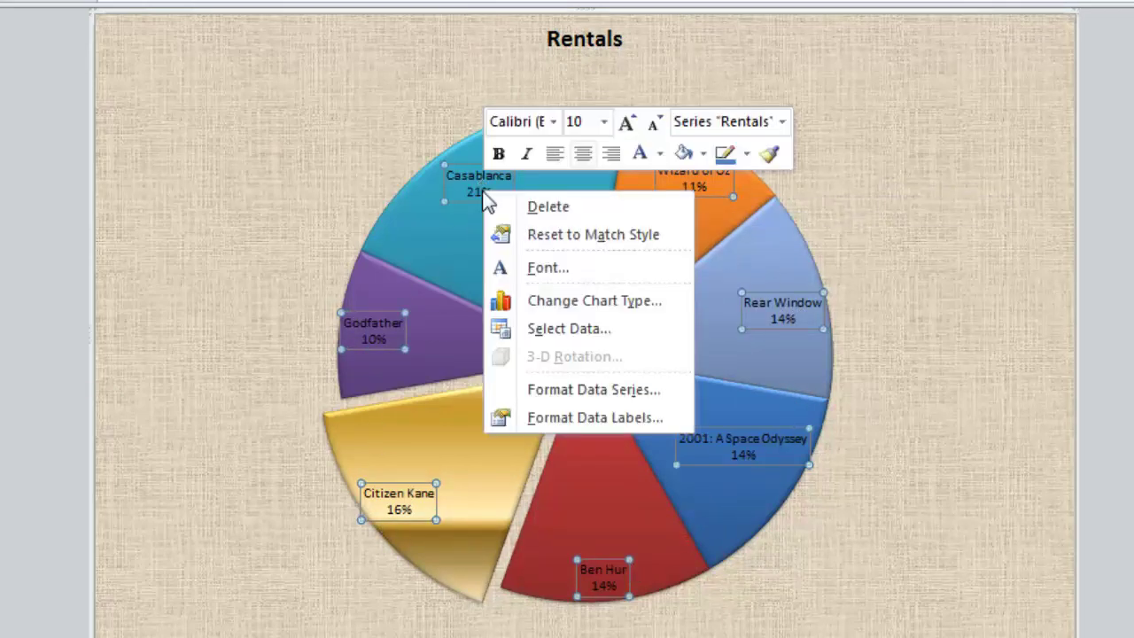
pyautogui.click(628, 122)
pyautogui.click(628, 123)
pyautogui.click(628, 123)
pyautogui.click(628, 122)
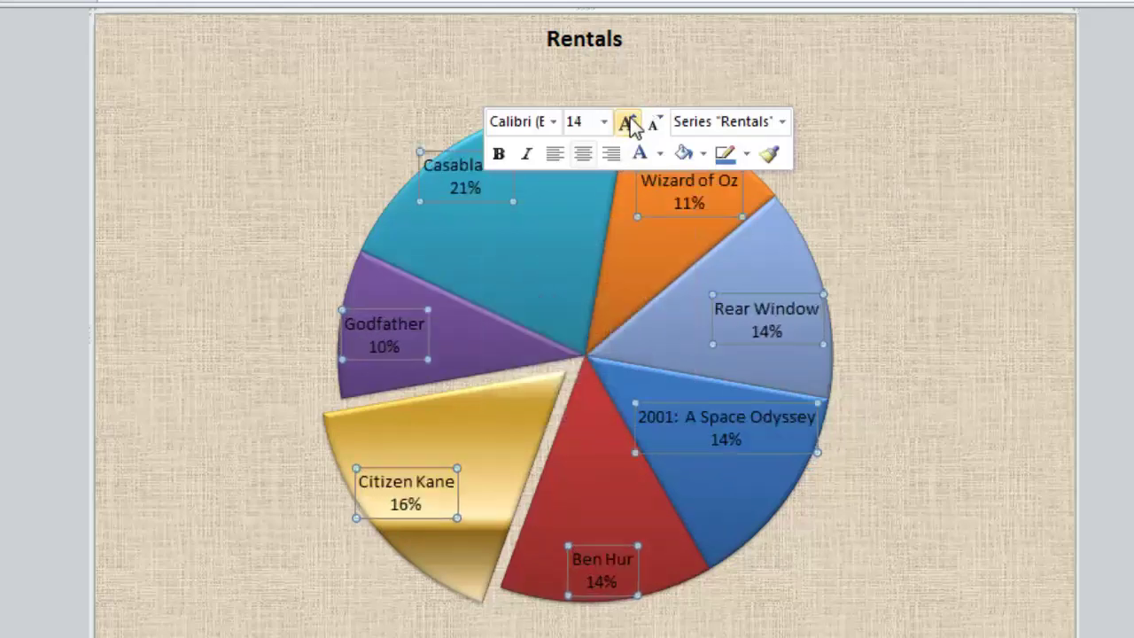
pyautogui.click(628, 122)
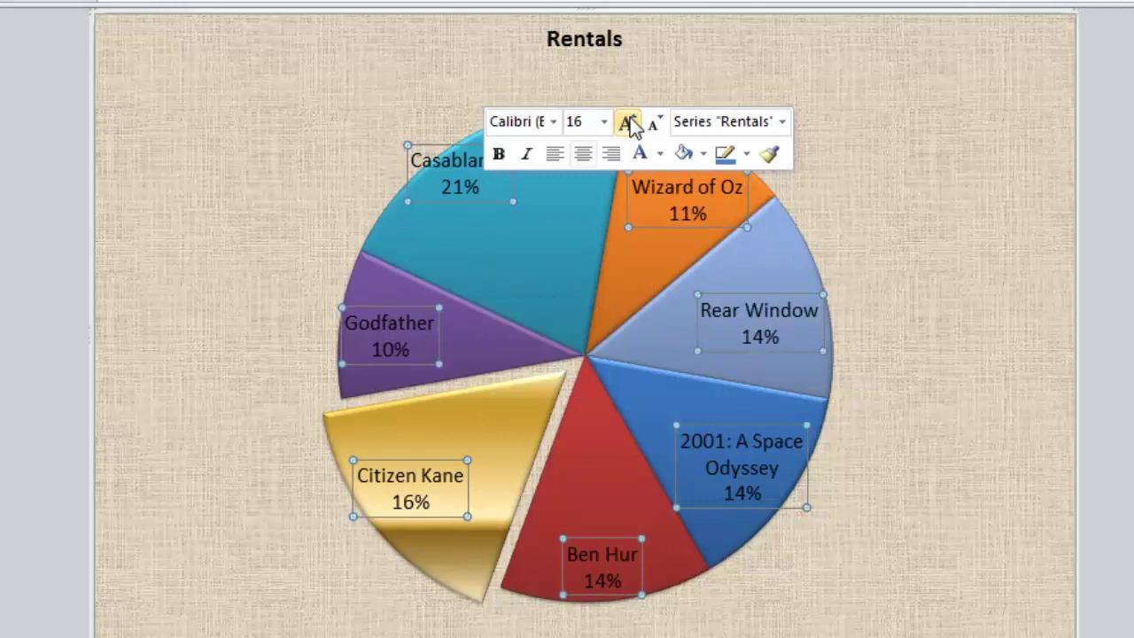
pyautogui.click(660, 156)
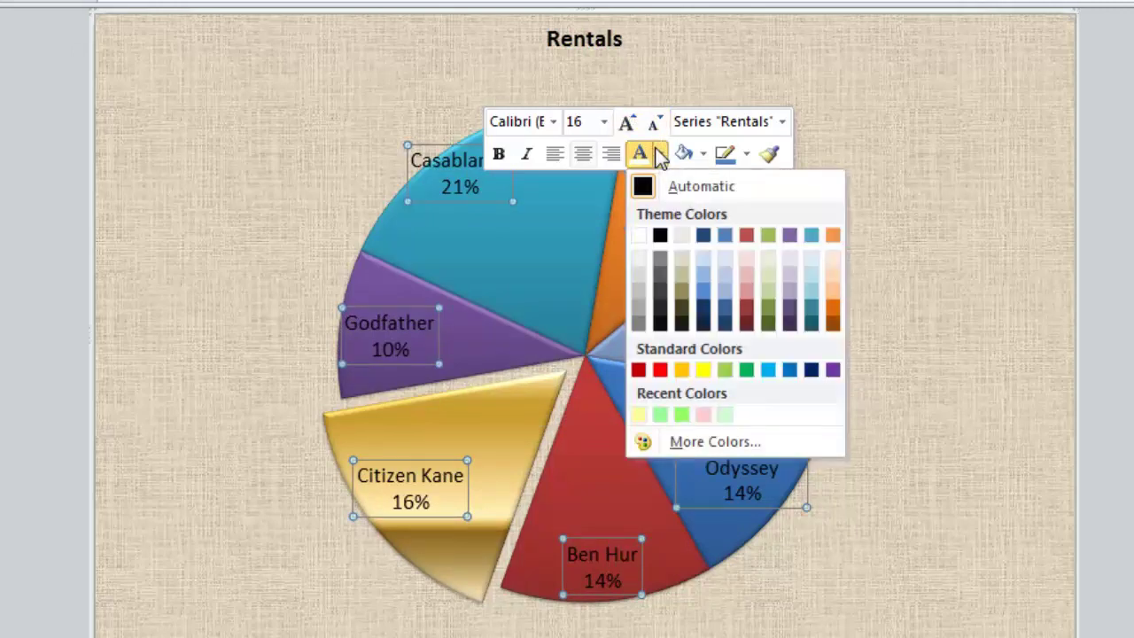
pyautogui.click(637, 234)
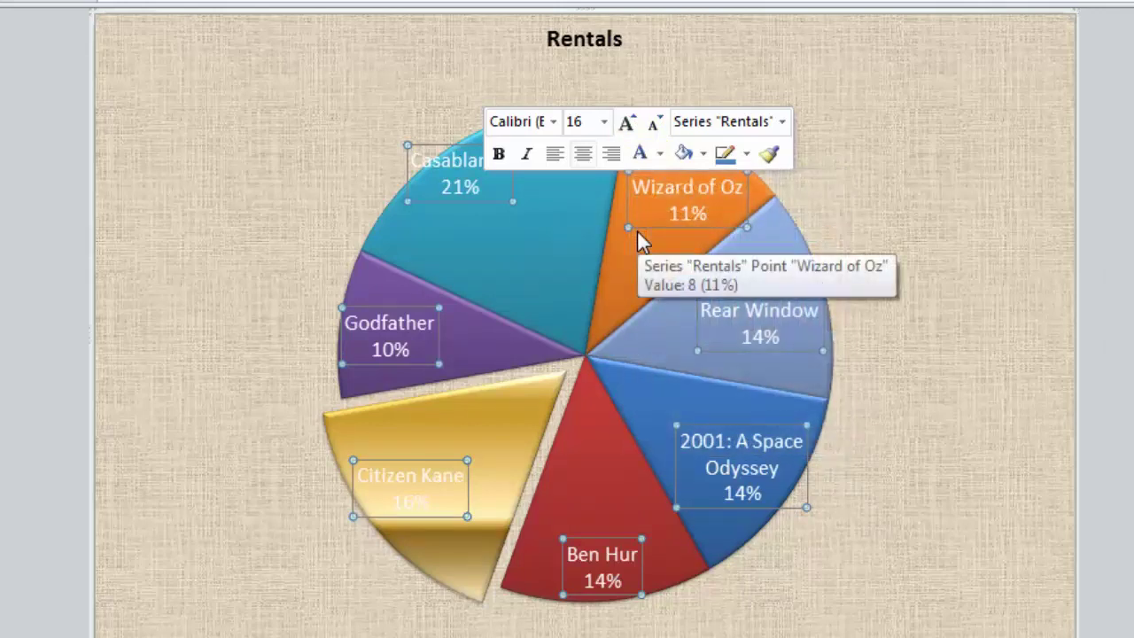
pyautogui.press('Escape')
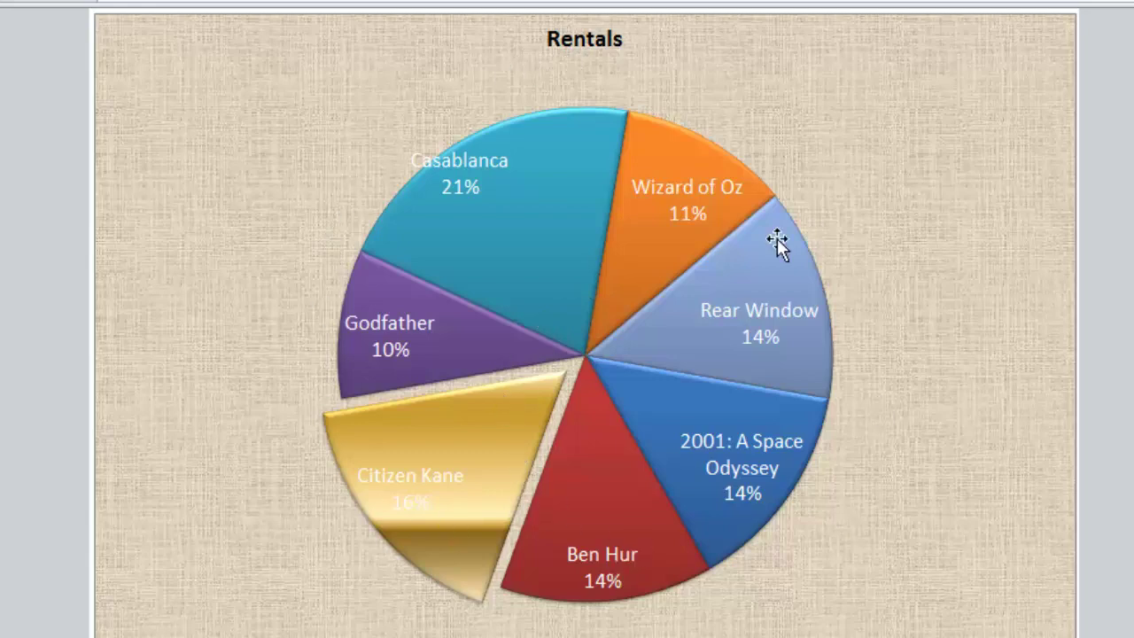
# Step: Enlarge the pie's plot area to fill the chart's height and move the Rentals title to the chart's upper-right corner
pyautogui.click(748, 141)
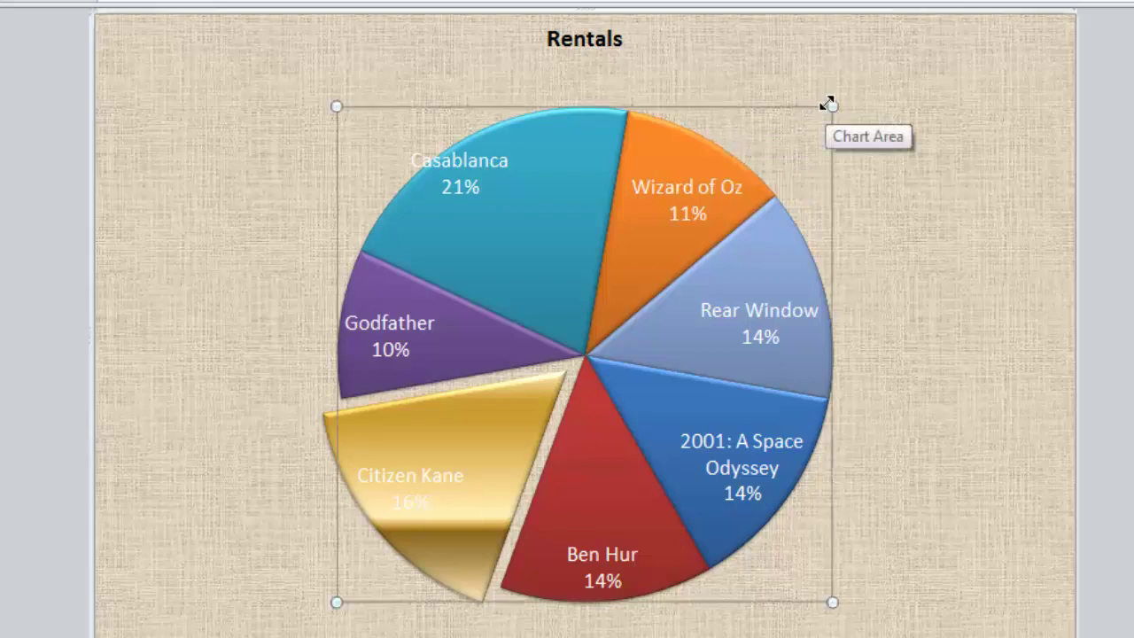
pyautogui.moveTo(860, 100); pyautogui.dragTo(912, 66)
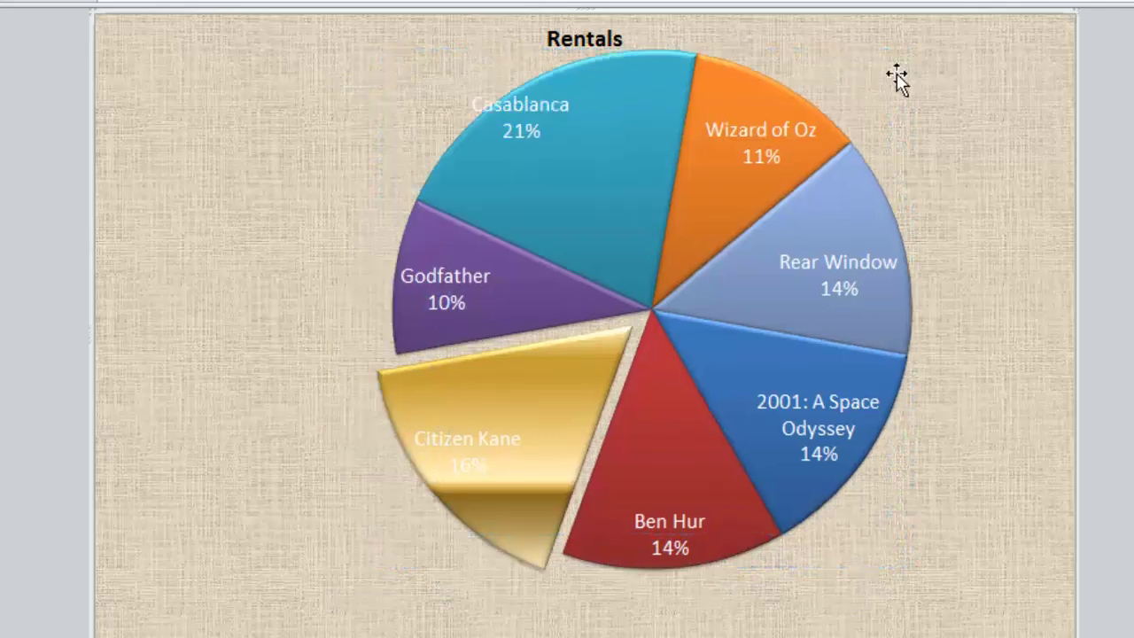
pyautogui.click(426, 514)
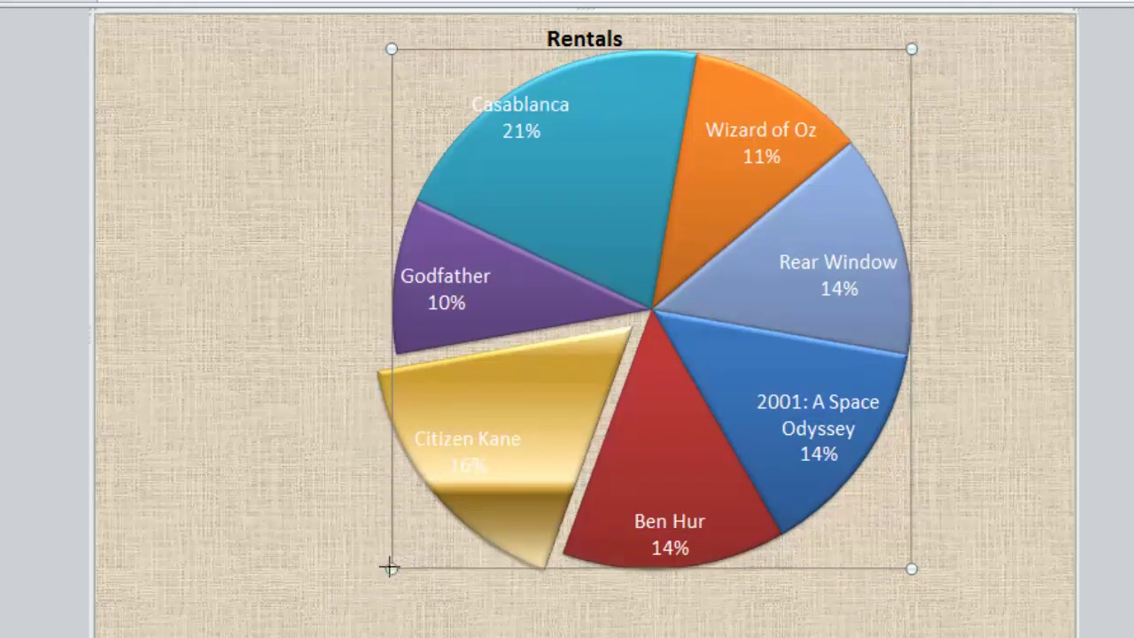
pyautogui.moveTo(390, 567); pyautogui.dragTo(330, 580)
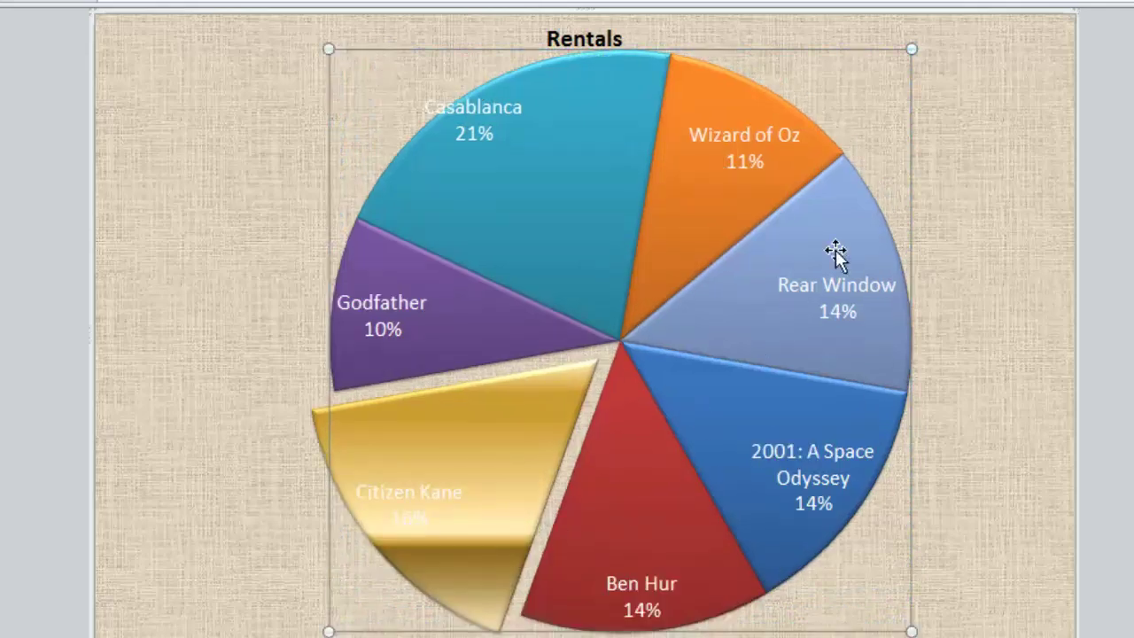
pyautogui.press('Escape')
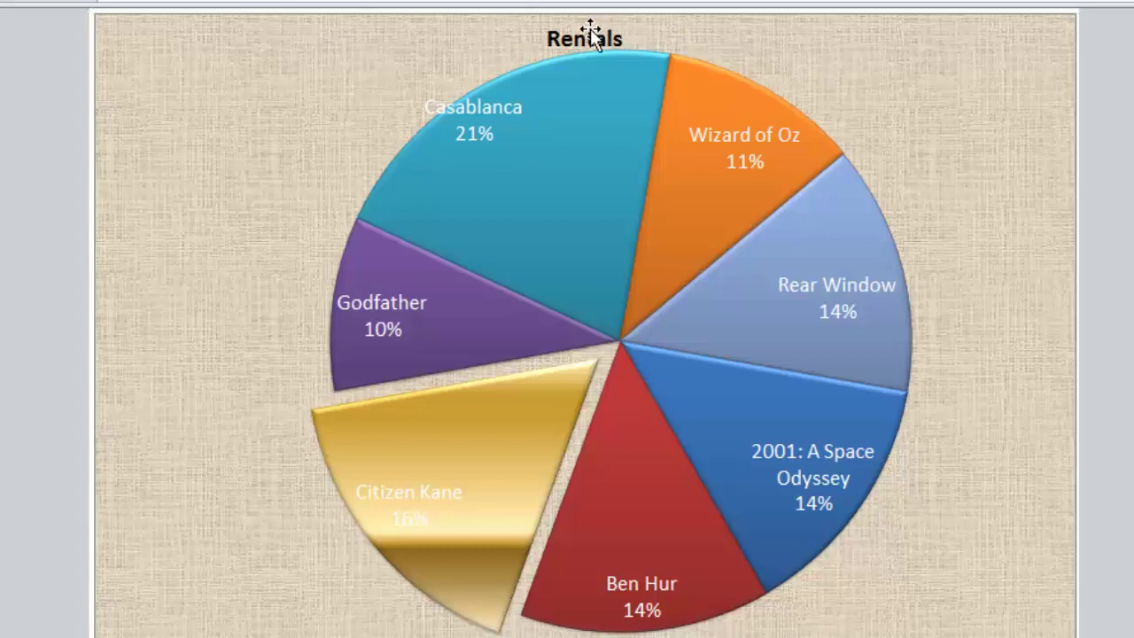
pyautogui.moveTo(579, 36); pyautogui.dragTo(956, 58)
# Step: Move only the Casablanca data label down and to the right so it sits fully inside its slice
pyautogui.click(487, 134)
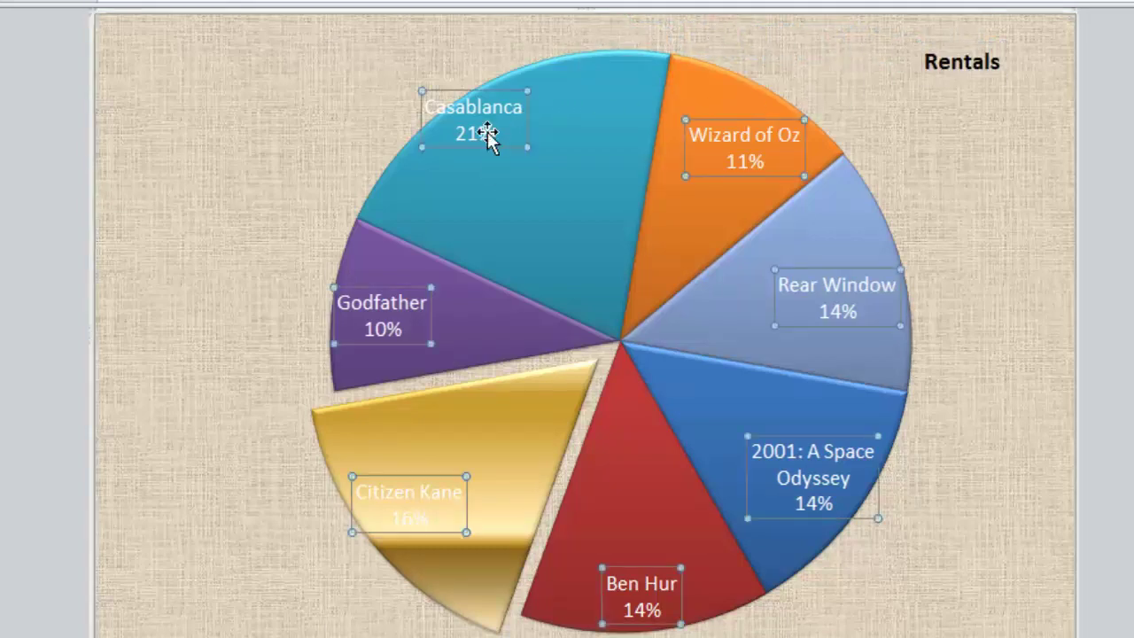
pyautogui.click(476, 132)
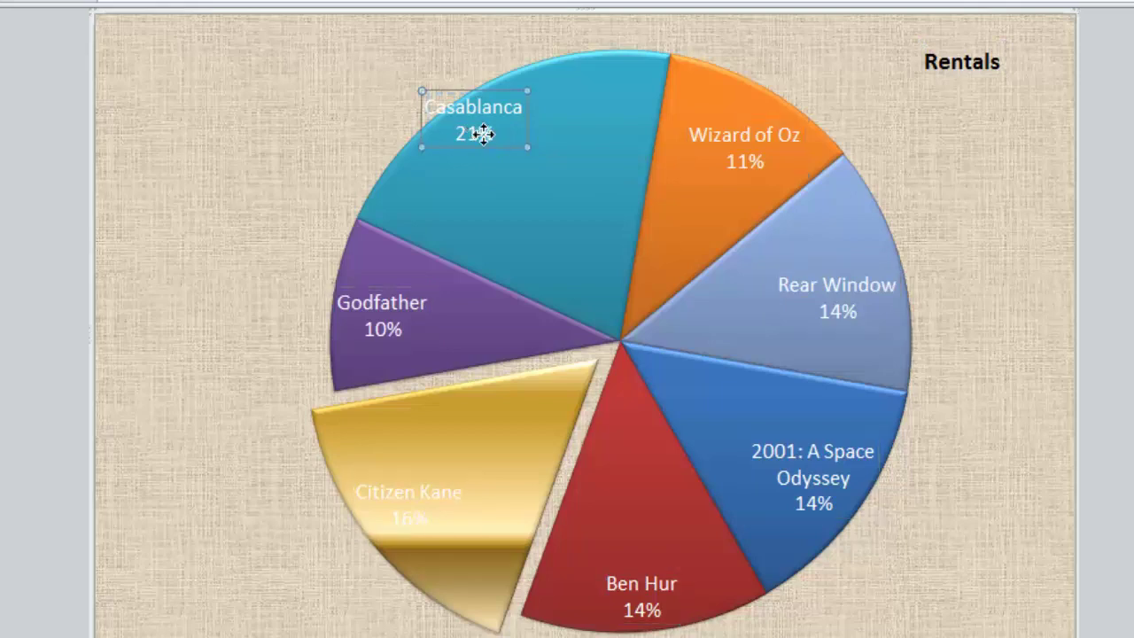
pyautogui.moveTo(481, 132); pyautogui.dragTo(519, 167)
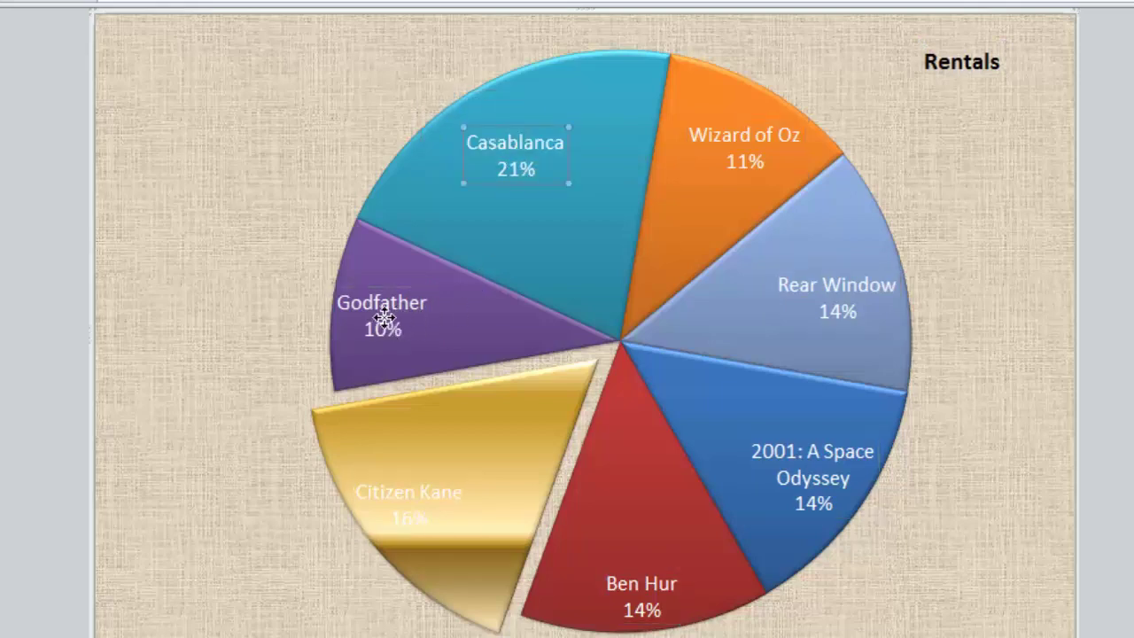
# Step: Move the Godfather, Citizen Kane and Ben Hur data labels inward, away from the pie's outer edge, keeping each inside its slice
pyautogui.click(383, 319)
pyautogui.moveTo(383, 318); pyautogui.dragTo(415, 319)
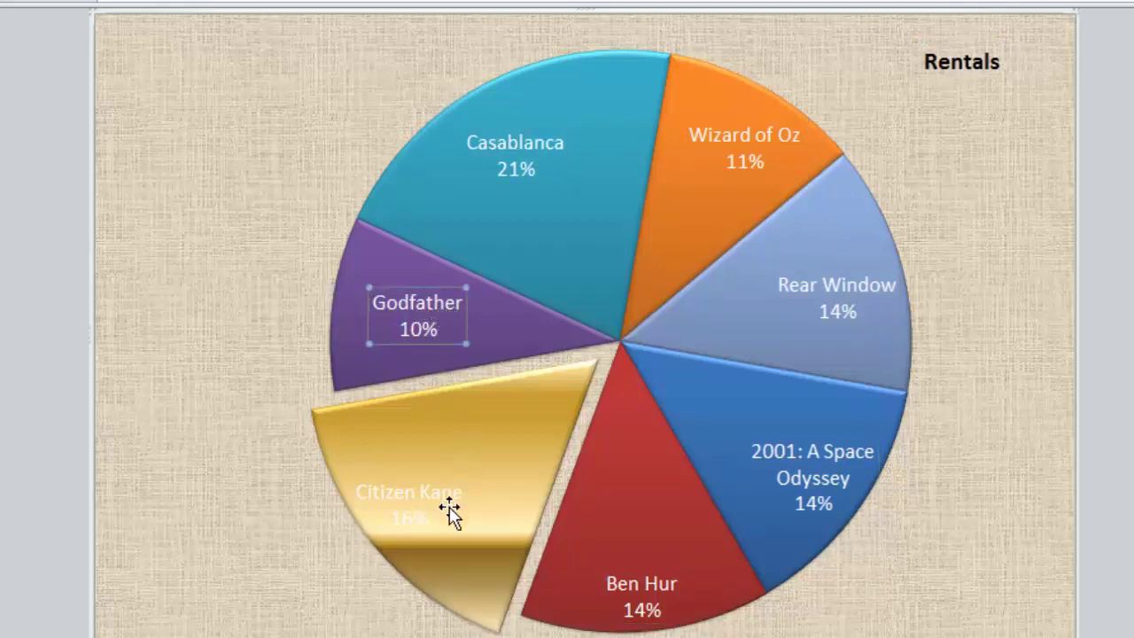
pyautogui.moveTo(448, 511); pyautogui.dragTo(494, 475)
pyautogui.click(643, 578)
pyautogui.moveTo(643, 578); pyautogui.dragTo(634, 525)
# Step: Shift the 2001: A Space Odyssey, Rear Window and Wizard of Oz data labels inward so each sits well inside its slice
pyautogui.moveTo(831, 476); pyautogui.dragTo(794, 433)
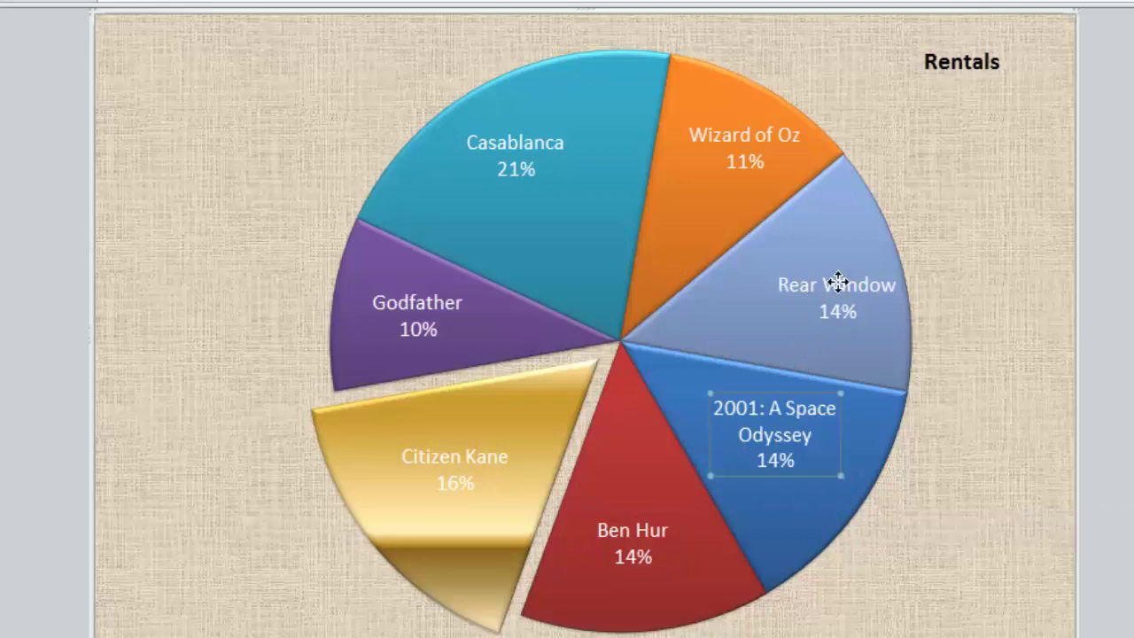
pyautogui.click(792, 283)
pyautogui.moveTo(796, 281); pyautogui.dragTo(754, 284)
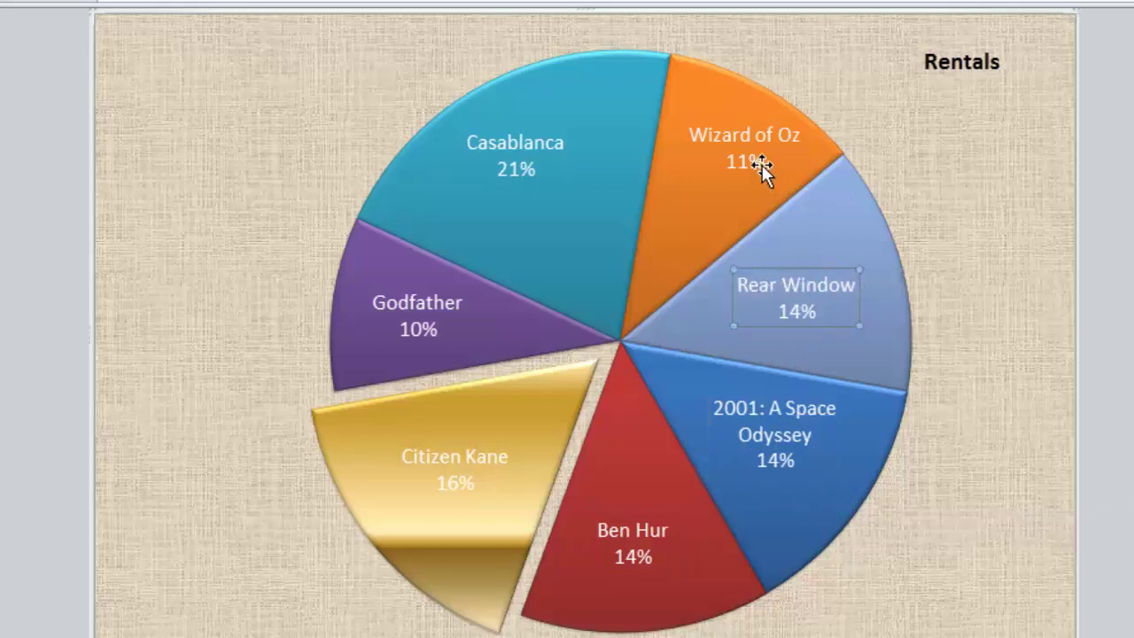
pyautogui.click(743, 153)
pyautogui.moveTo(731, 166); pyautogui.dragTo(730, 165)
pyautogui.click(1114, 173)
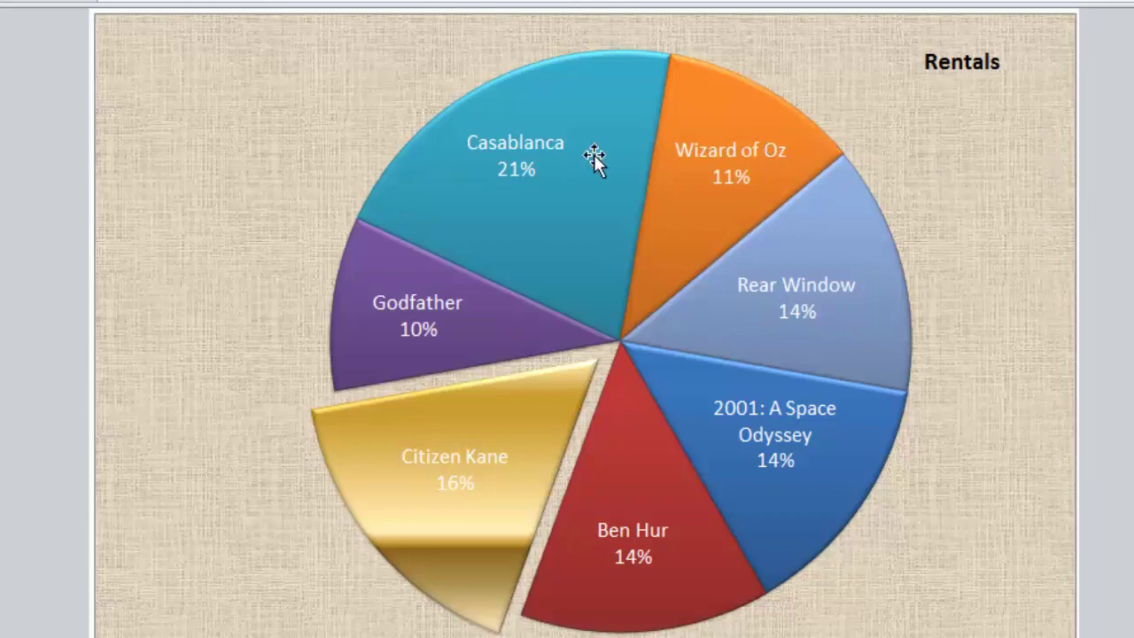
# Step: Apply the outer shadow preset that falls toward the lower left to all of the pie's data labels
pyautogui.click(529, 157)
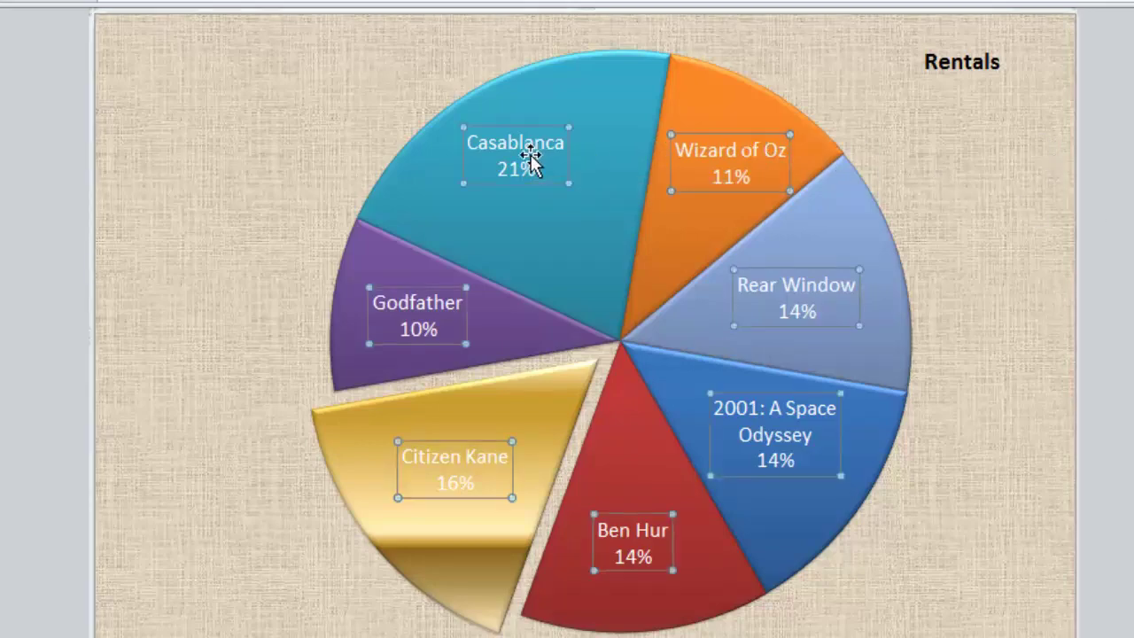
pyautogui.rightClick(530, 158)
pyautogui.click(595, 383)
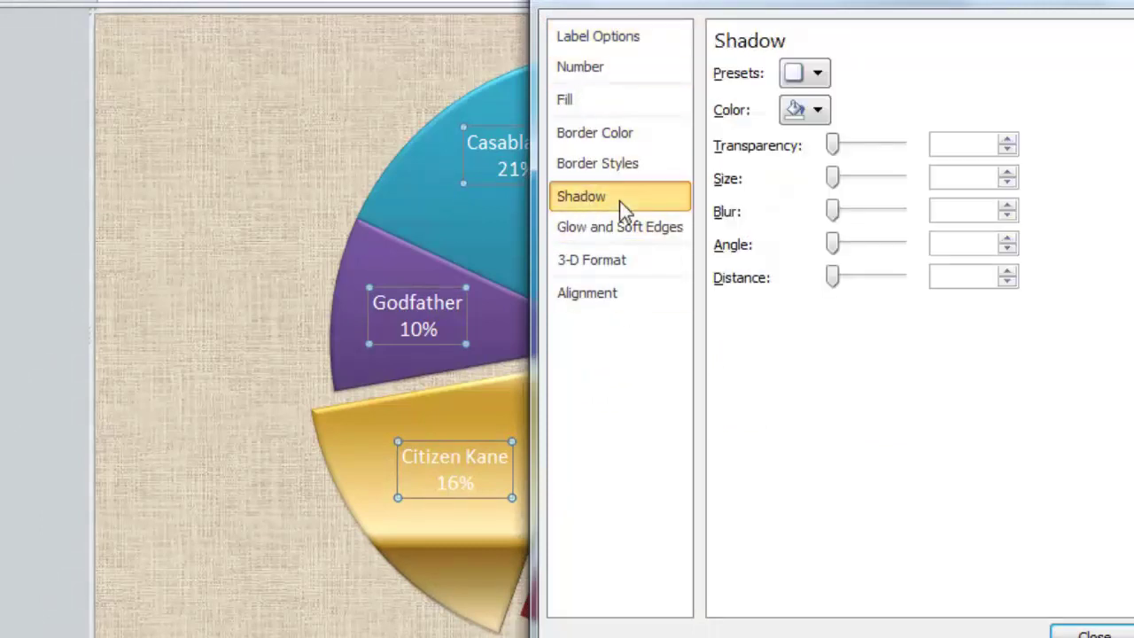
pyautogui.click(816, 74)
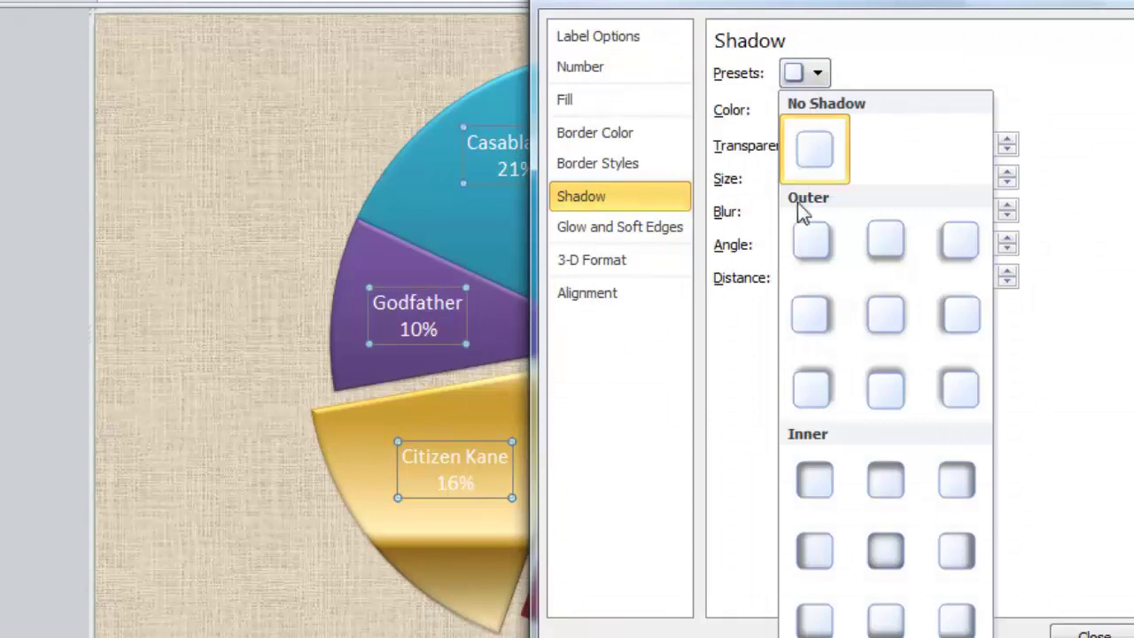
pyautogui.click(950, 236)
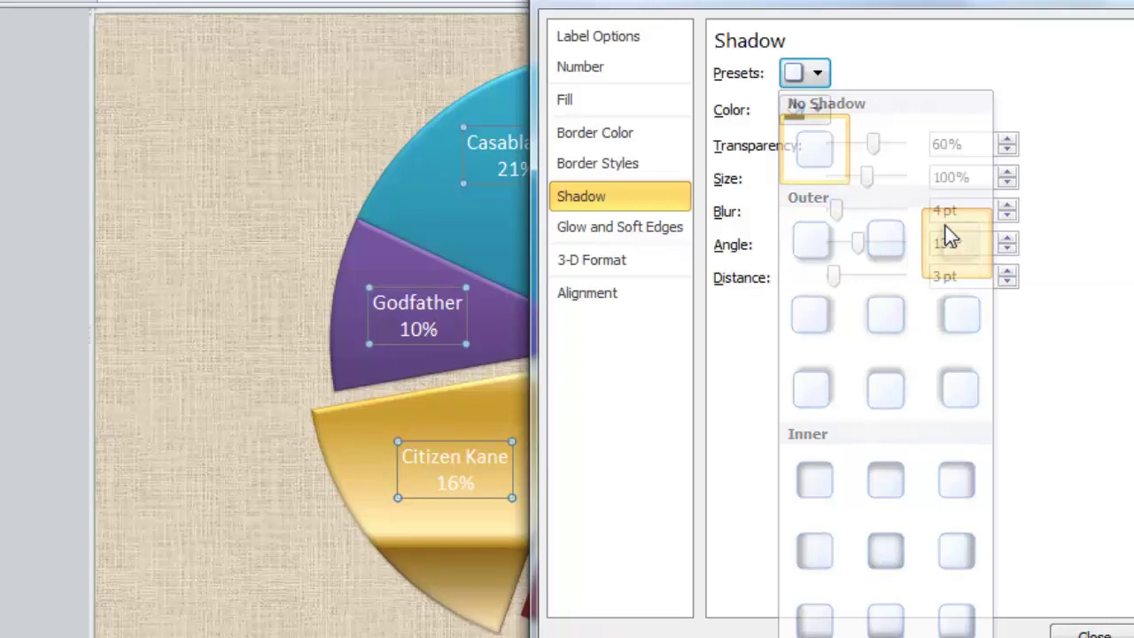
pyautogui.click(1093, 632)
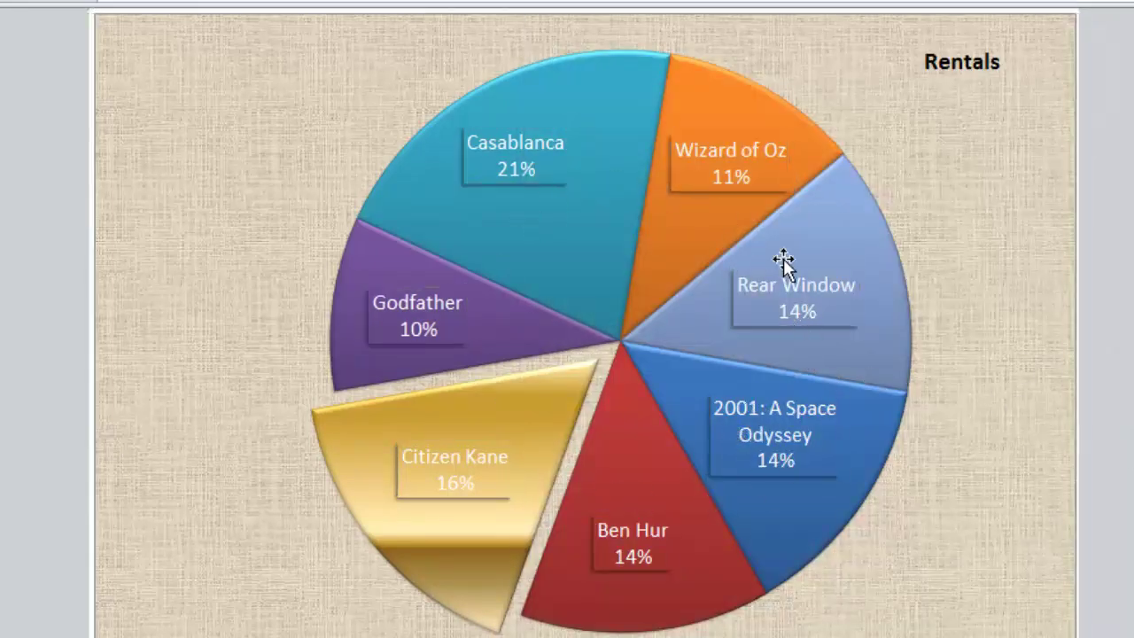
# Step: Change the chart title to two lines reading "Fred's Video Classics" and "Rental Data"
pyautogui.click(956, 69)
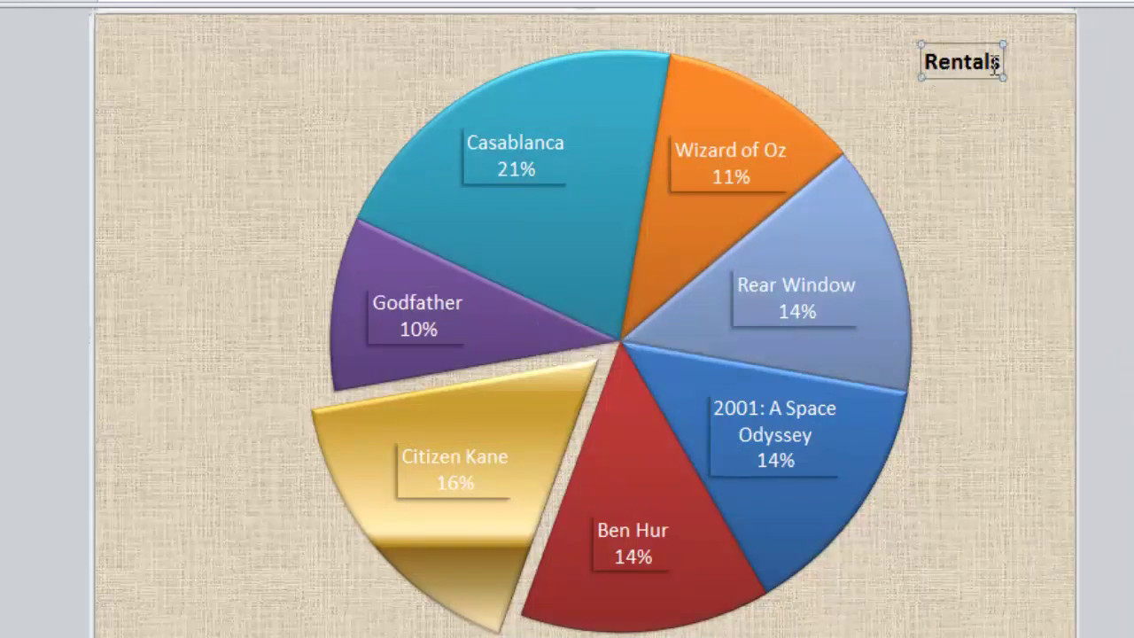
pyautogui.click(927, 62)
pyautogui.write("Fred's Vid")
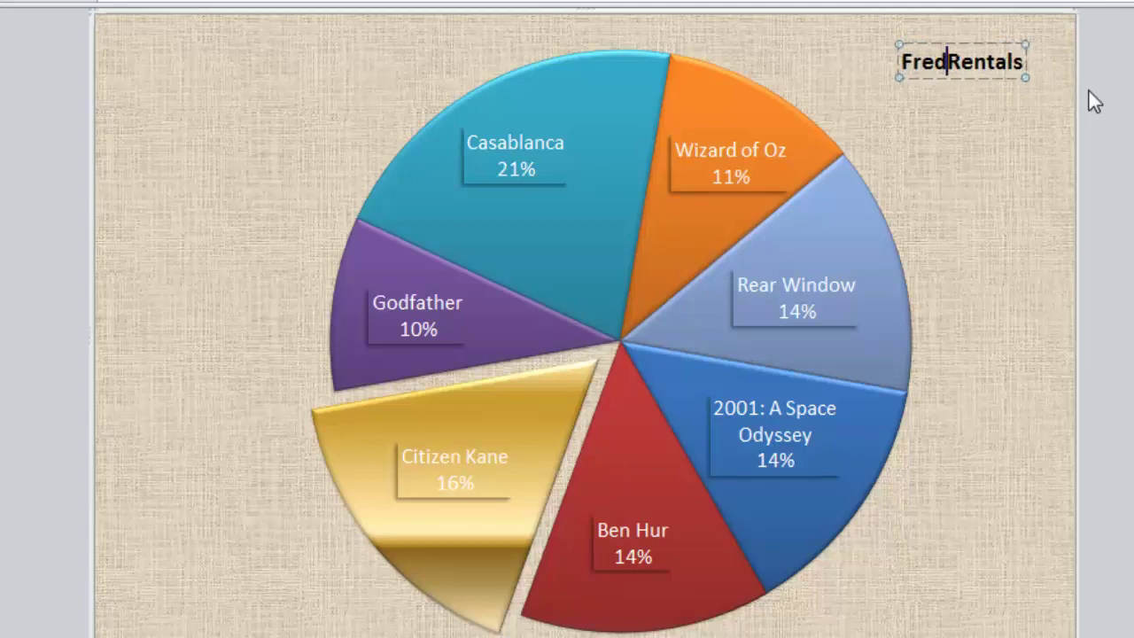
pyautogui.write('eo Classics')
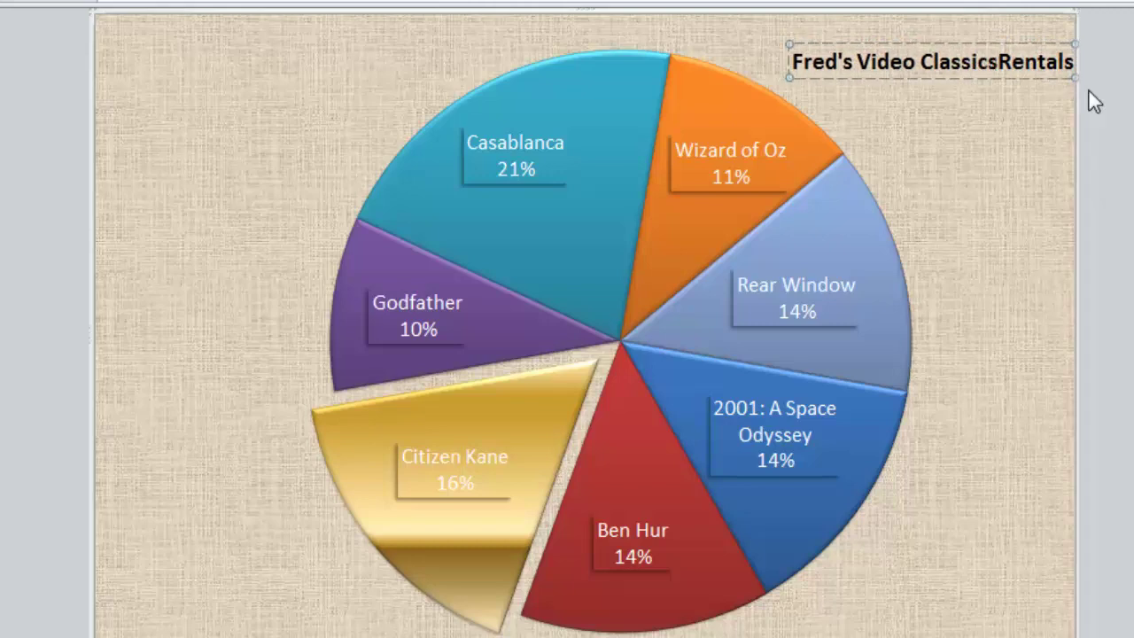
pyautogui.press('Return')
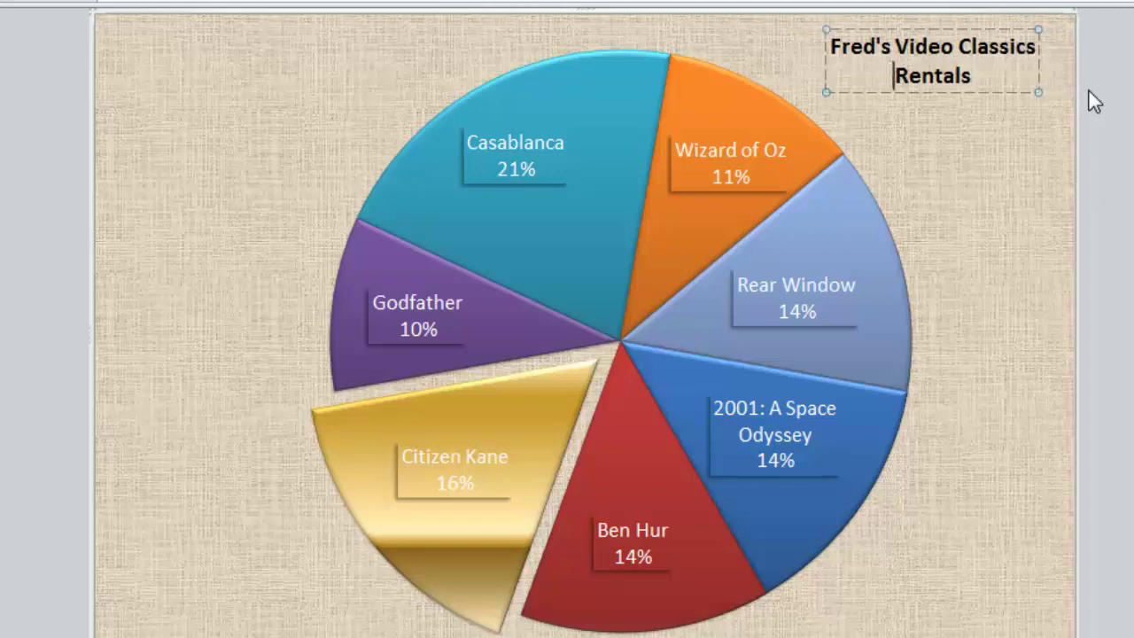
pyautogui.press('End')
pyautogui.press('BackSpace')
pyautogui.write('Data')
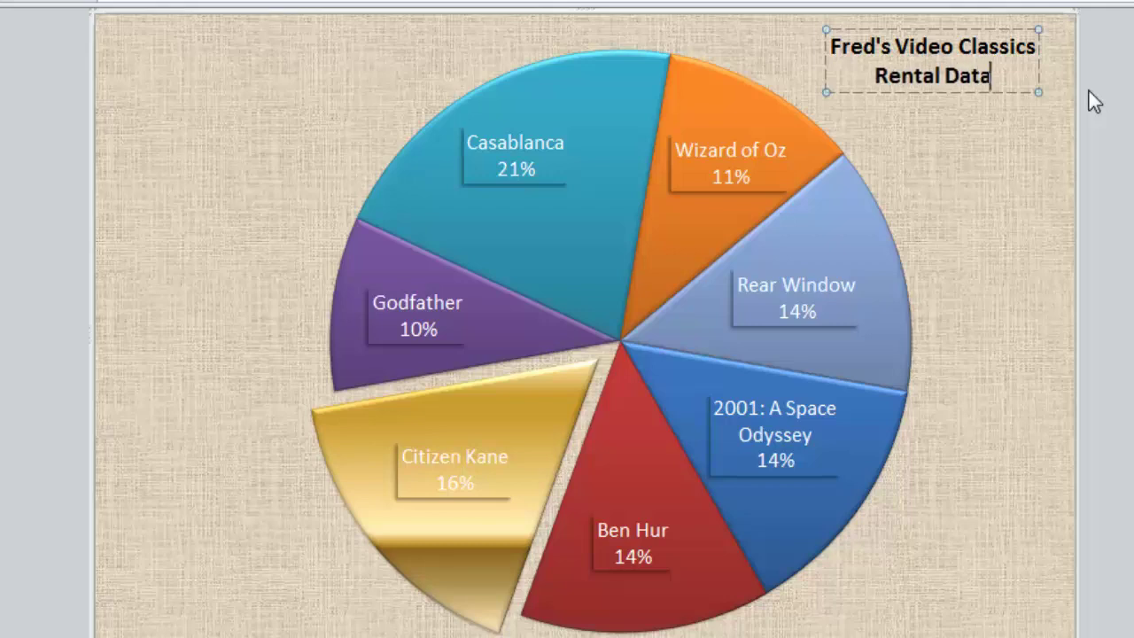
# Step: Increase the font size of the whole two-line chart title to 24
pyautogui.moveTo(1004, 73); pyautogui.dragTo(830, 42)
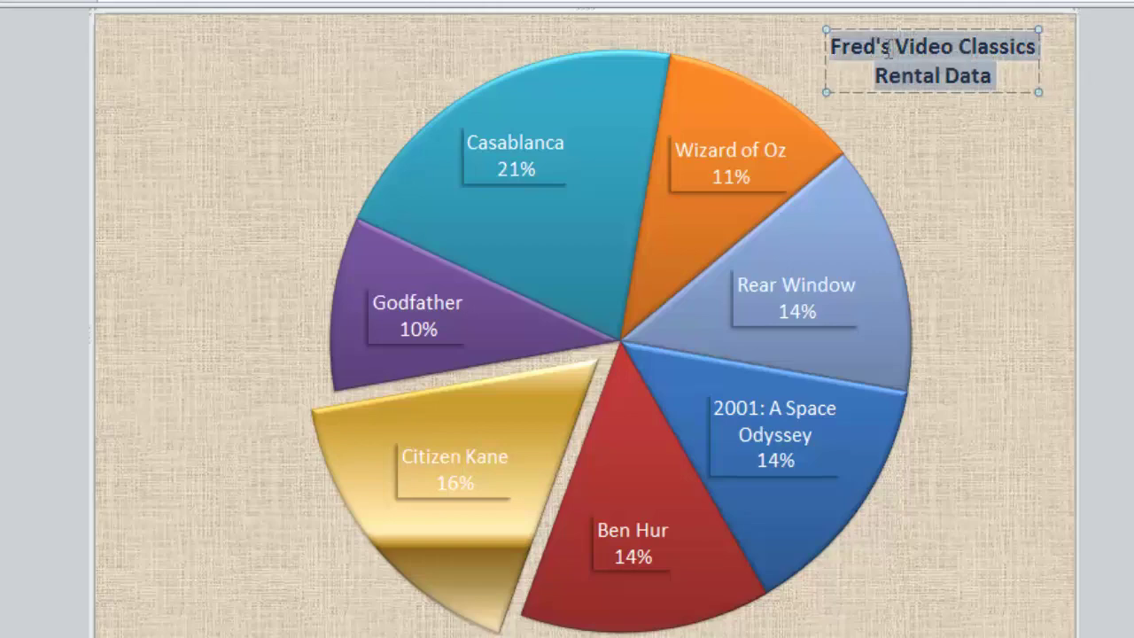
pyautogui.rightClick(900, 44)
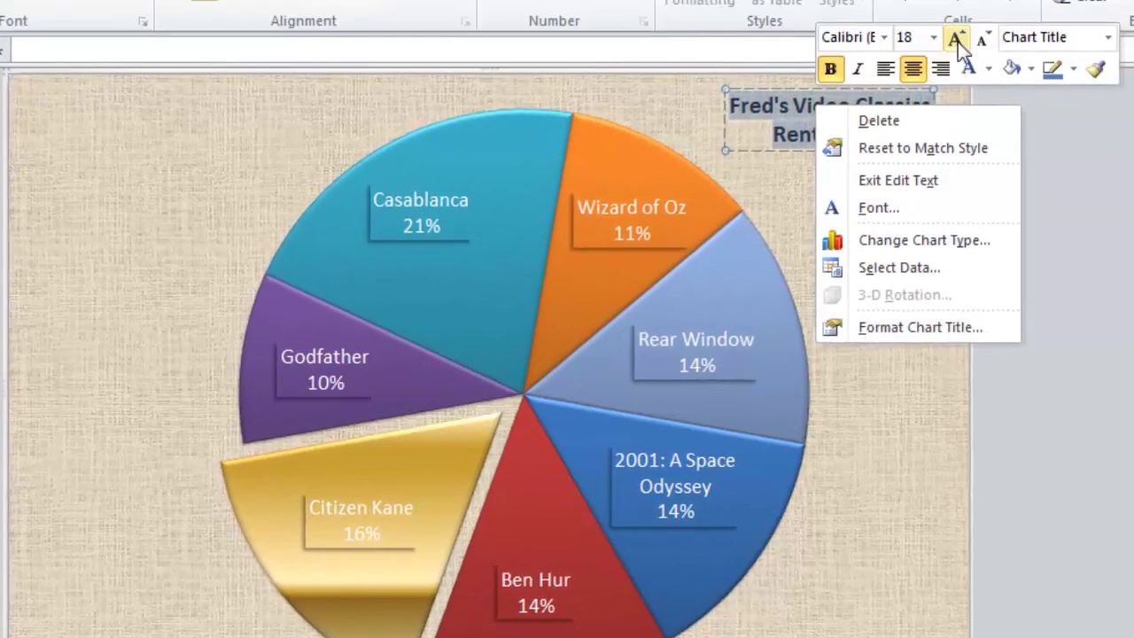
pyautogui.click(979, 24)
pyautogui.click(980, 24)
pyautogui.click(980, 24)
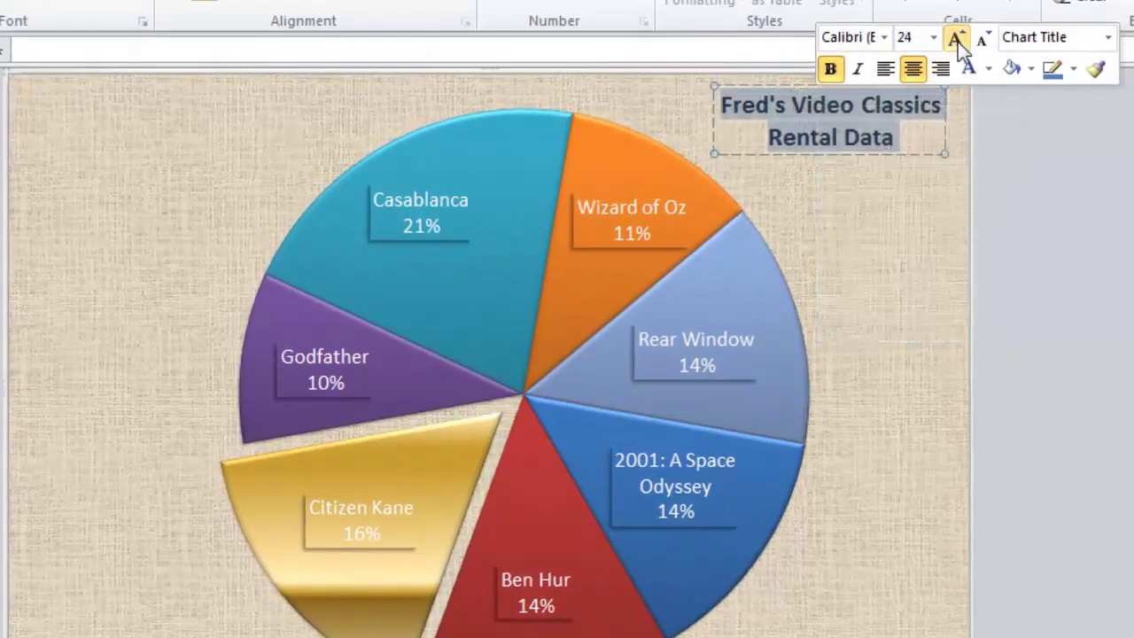
# Step: Fill the chart title's background with the lightest aqua theme color and move the title up against the chart's top edge
pyautogui.click(1028, 69)
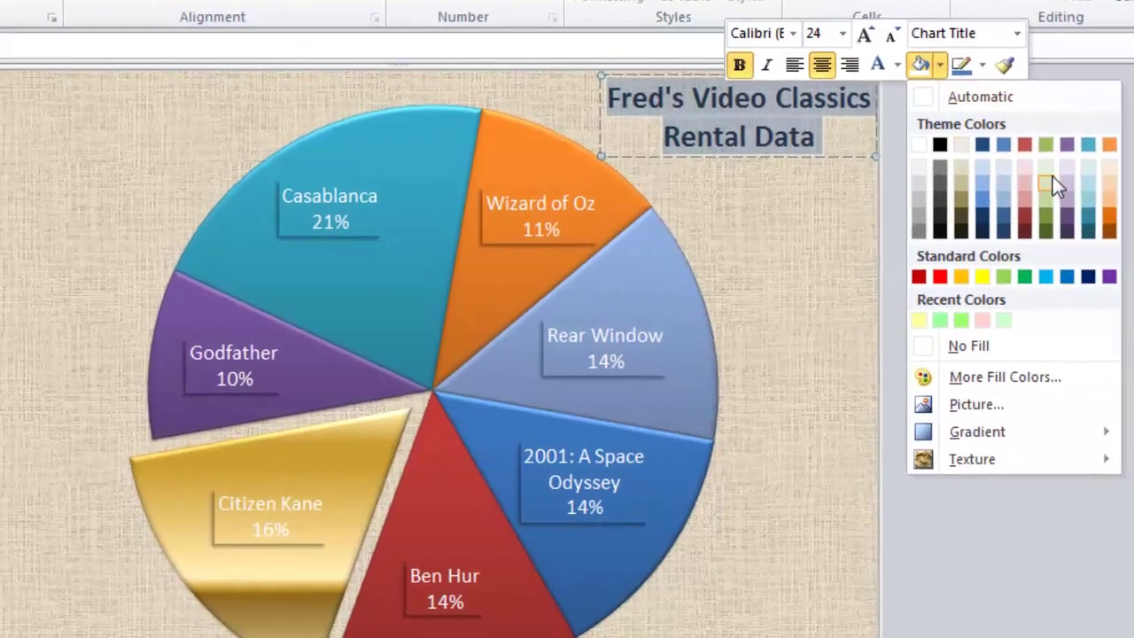
pyautogui.click(1088, 168)
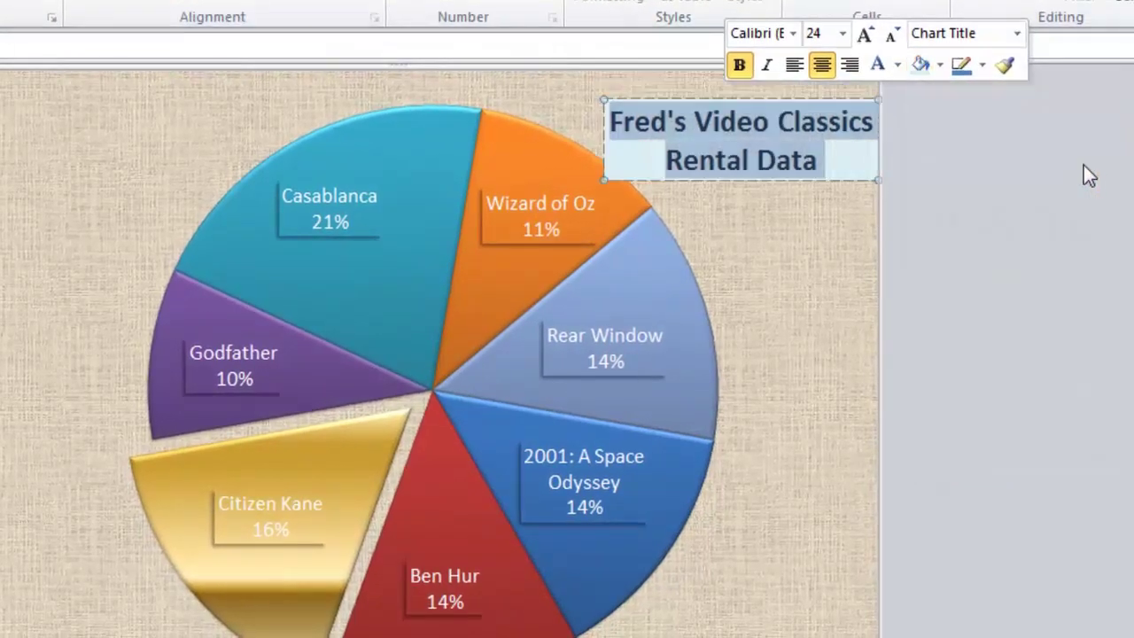
pyautogui.moveTo(831, 169); pyautogui.dragTo(828, 142)
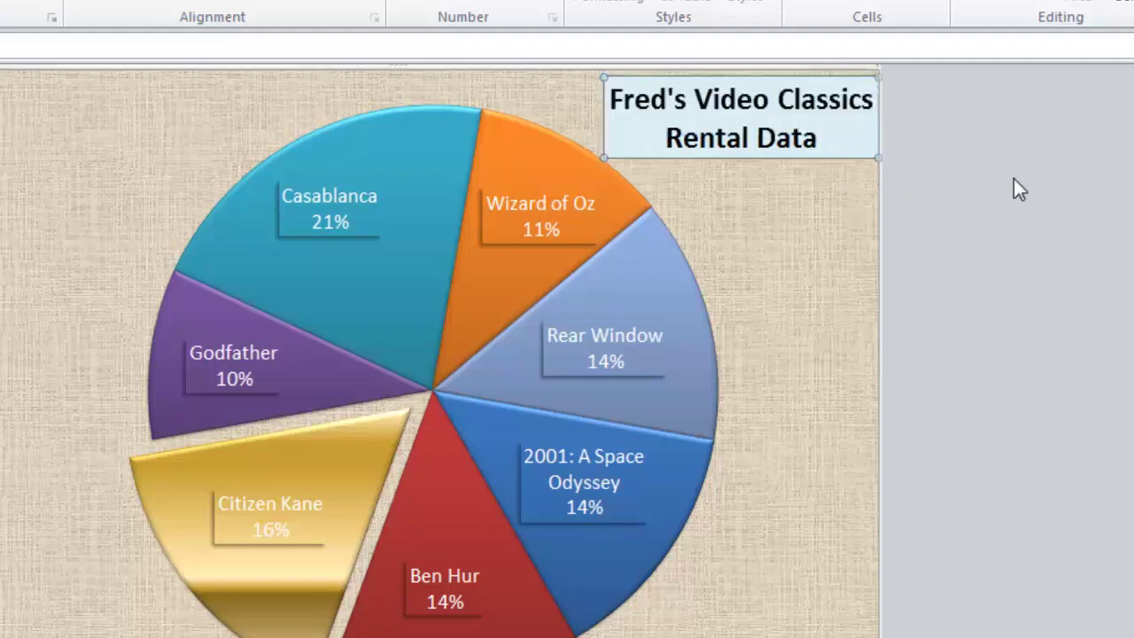
pyautogui.click(1022, 187)
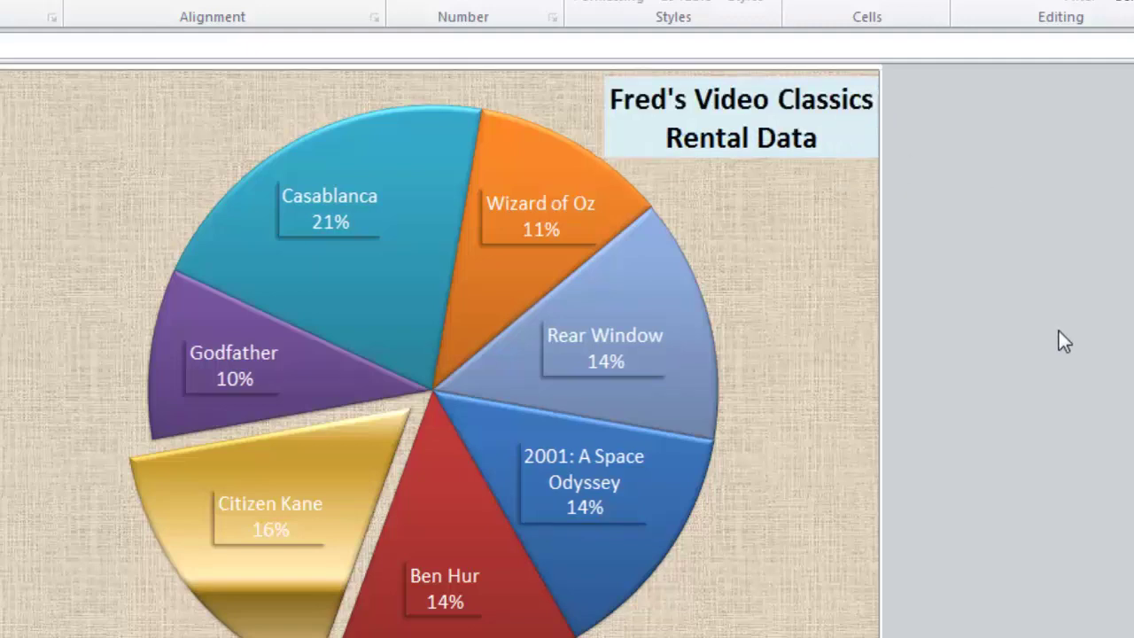